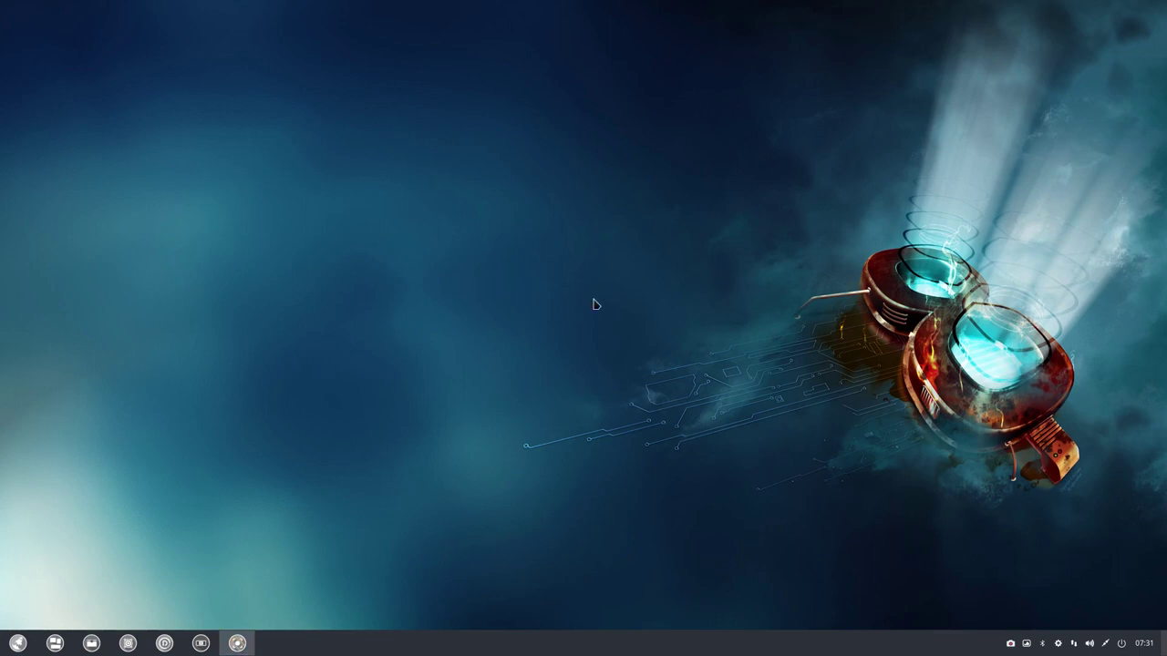
# - Open and close a terminal, then browse the system settings side panel and dismiss it
pyautogui.hotkey('ctrl', 'alt', 't')
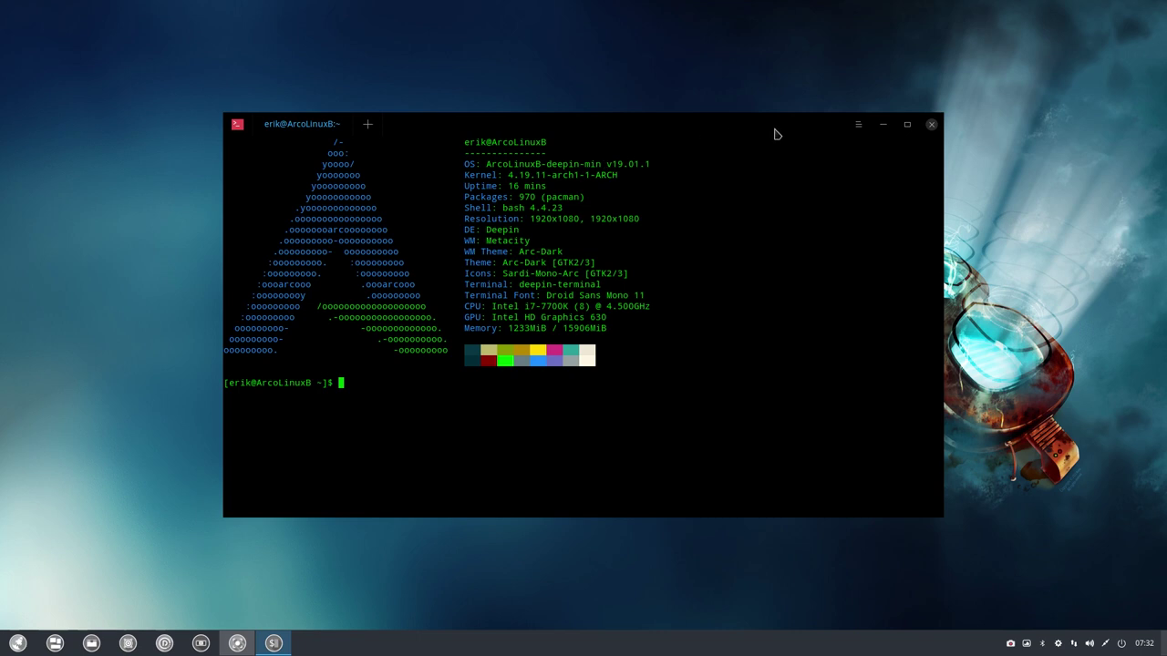
pyautogui.click(930, 127)
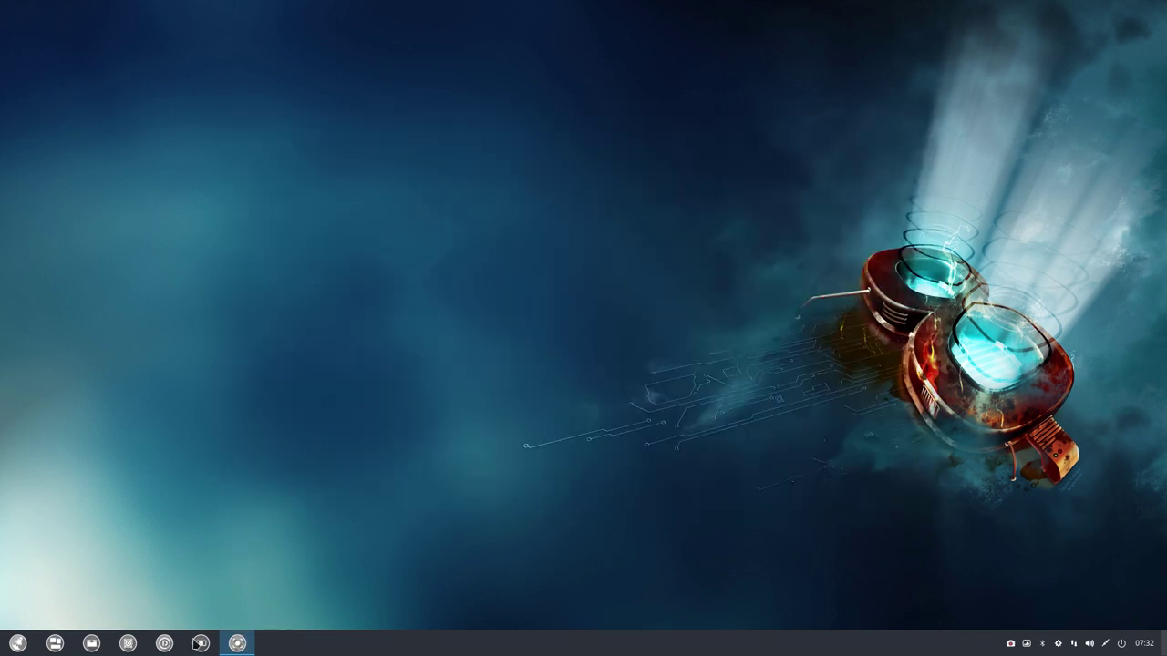
pyautogui.click(201, 645)
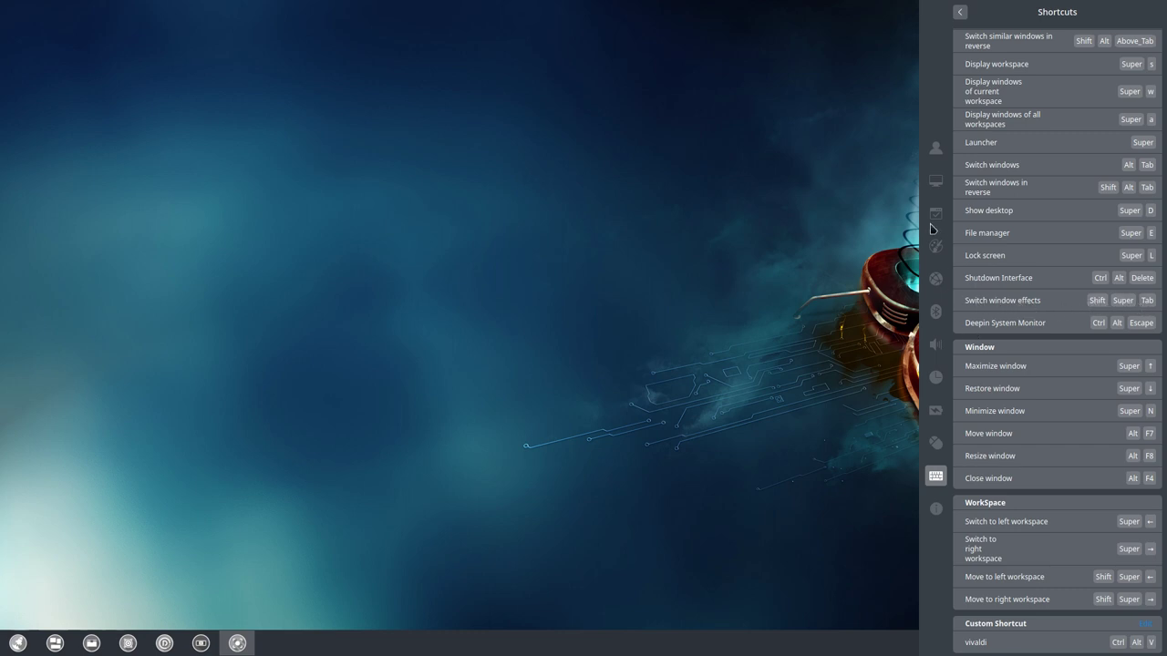
pyautogui.click(959, 12)
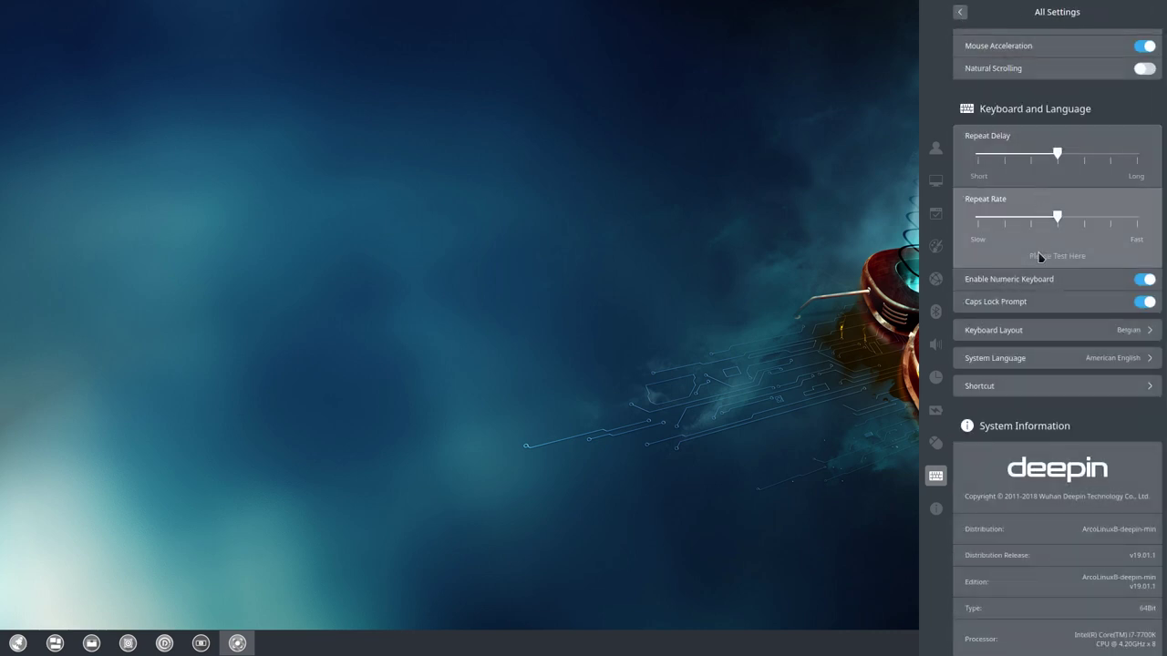
pyautogui.scroll(10, 1039, 258)
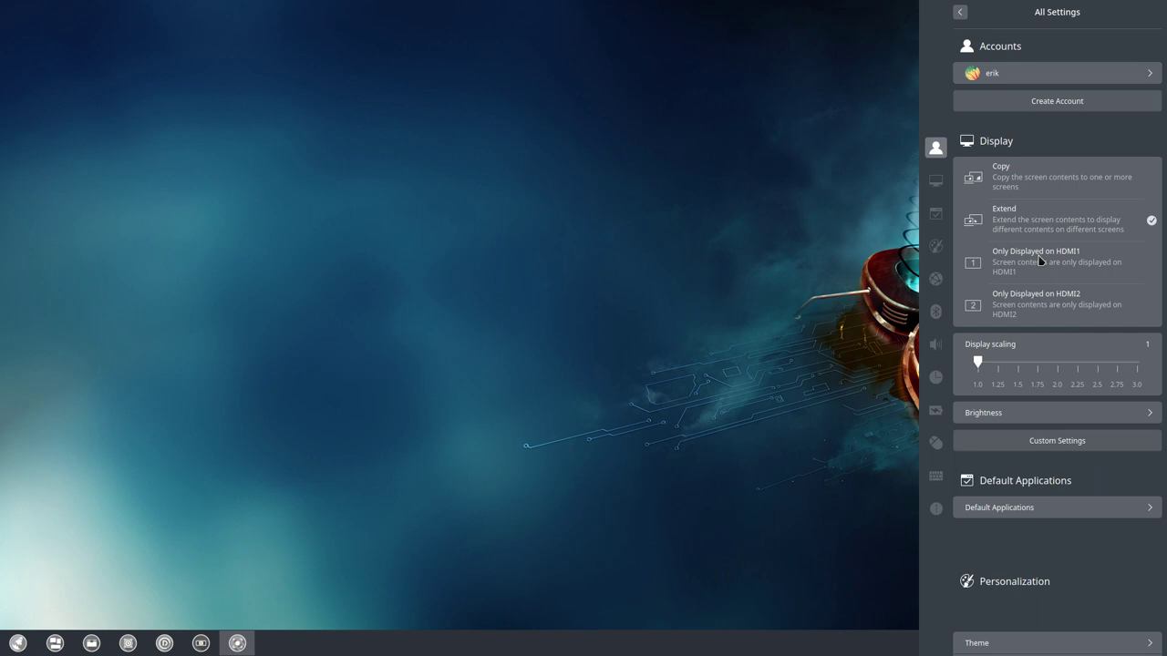
pyautogui.scroll(-5, 1039, 262)
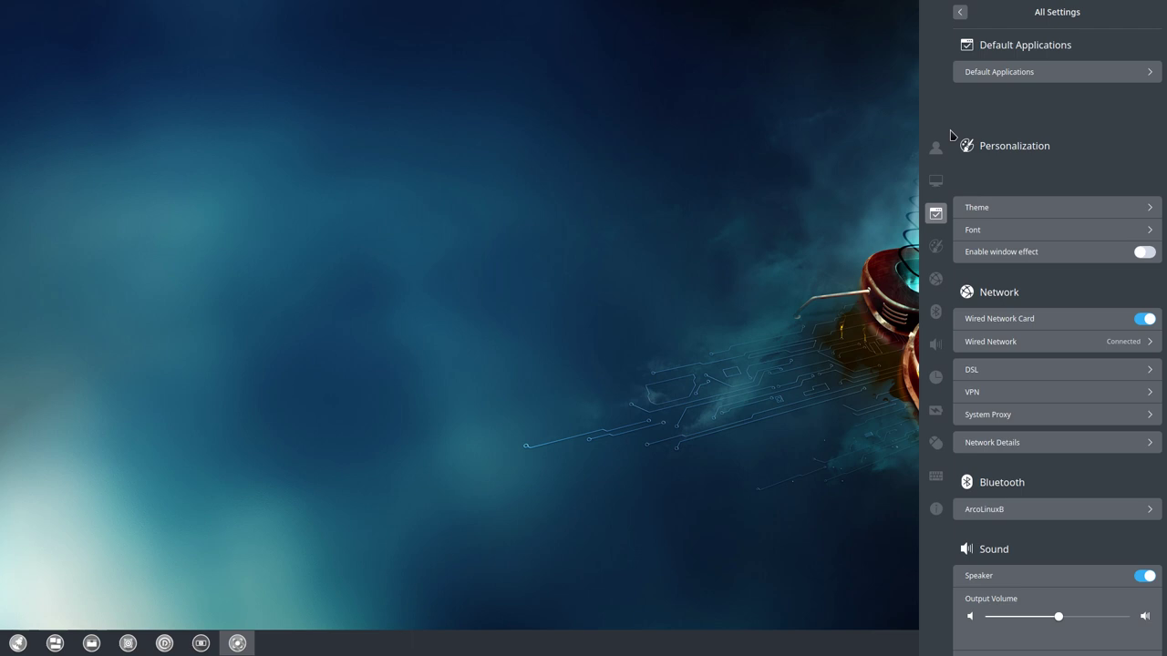
pyautogui.click(690, 174)
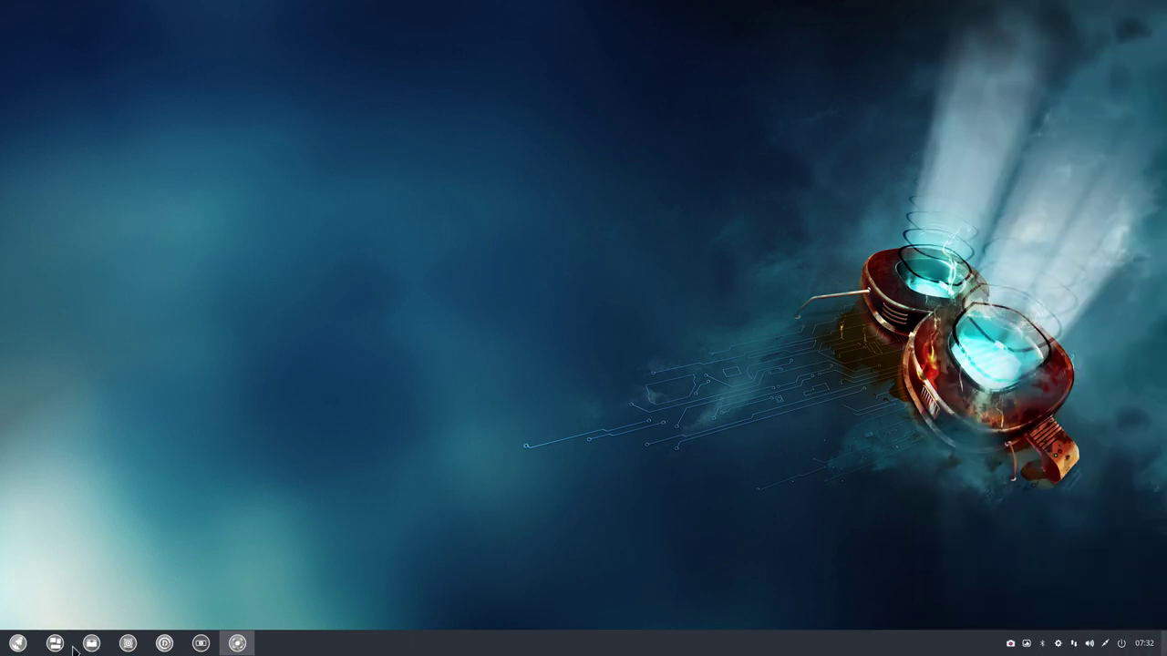
# - Browse the launcher's Internet, Music, Video, Graphics and Office categories, then close it
pyautogui.click(17, 644)
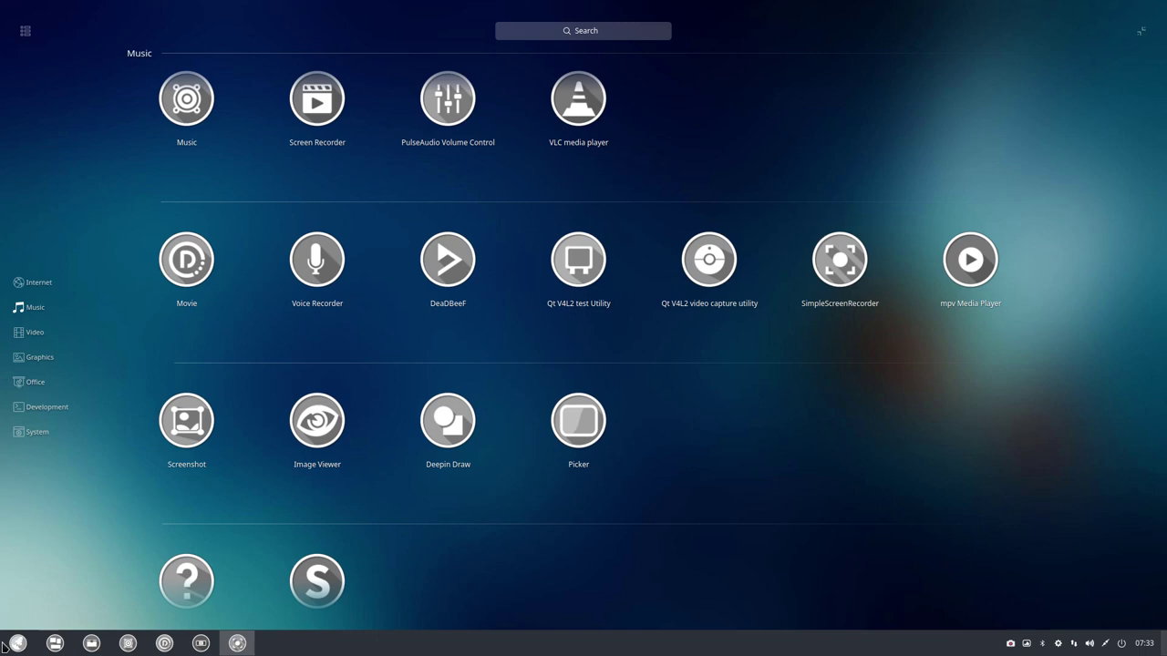
pyautogui.click(51, 272)
pyautogui.click(41, 312)
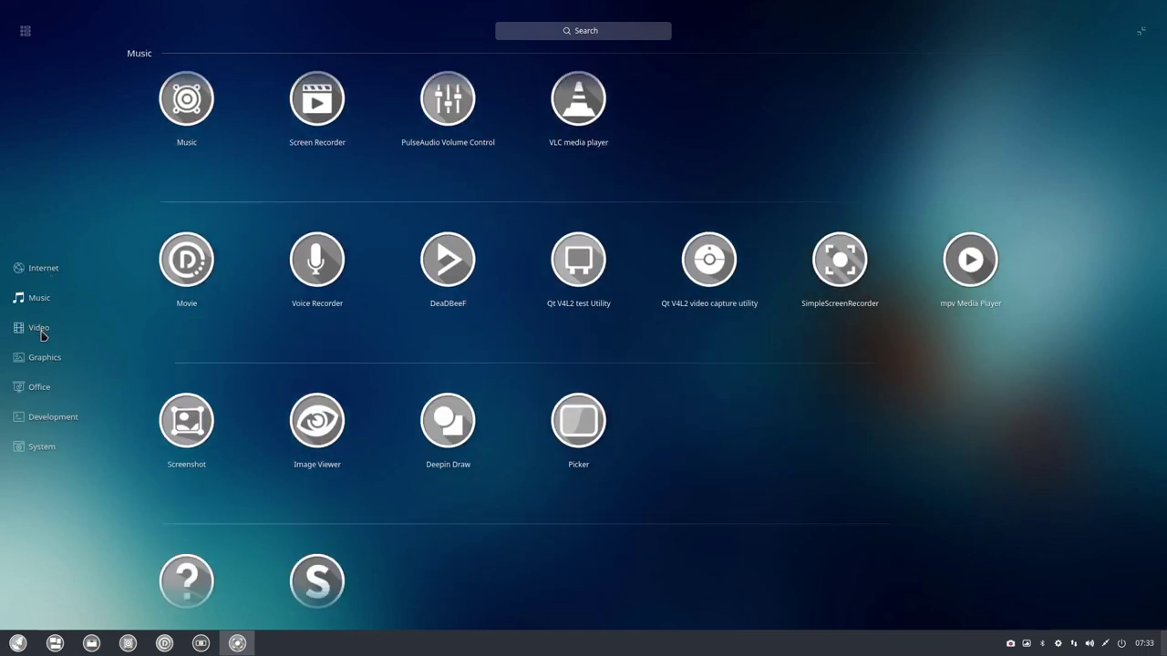
pyautogui.click(42, 331)
pyautogui.click(43, 360)
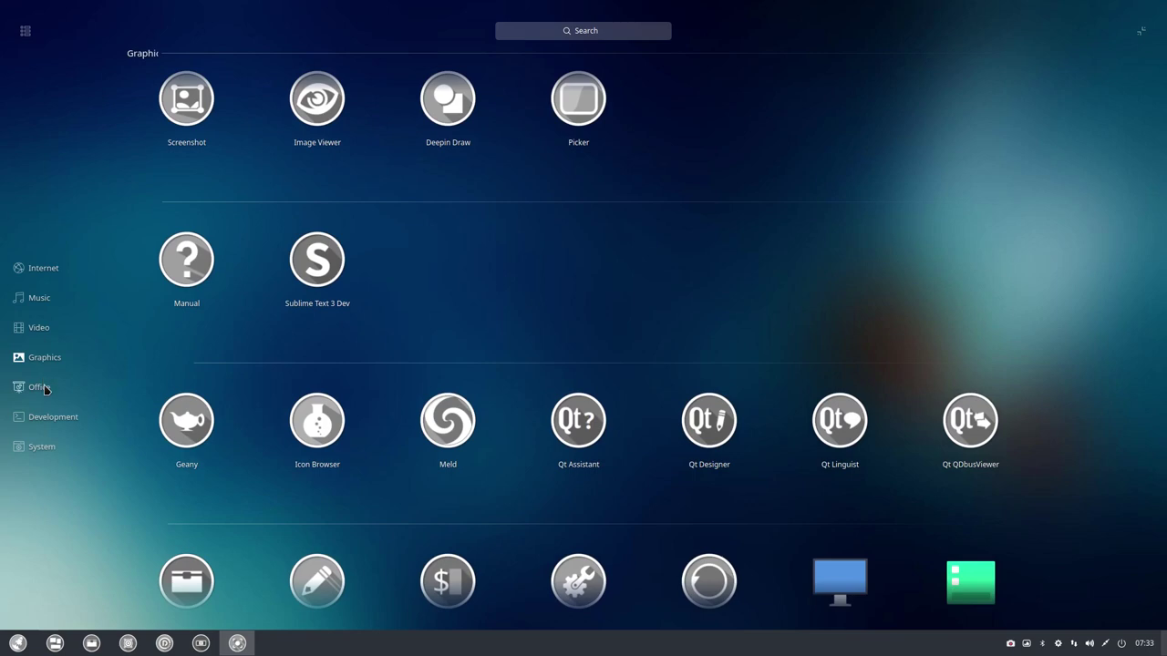
pyautogui.click(42, 388)
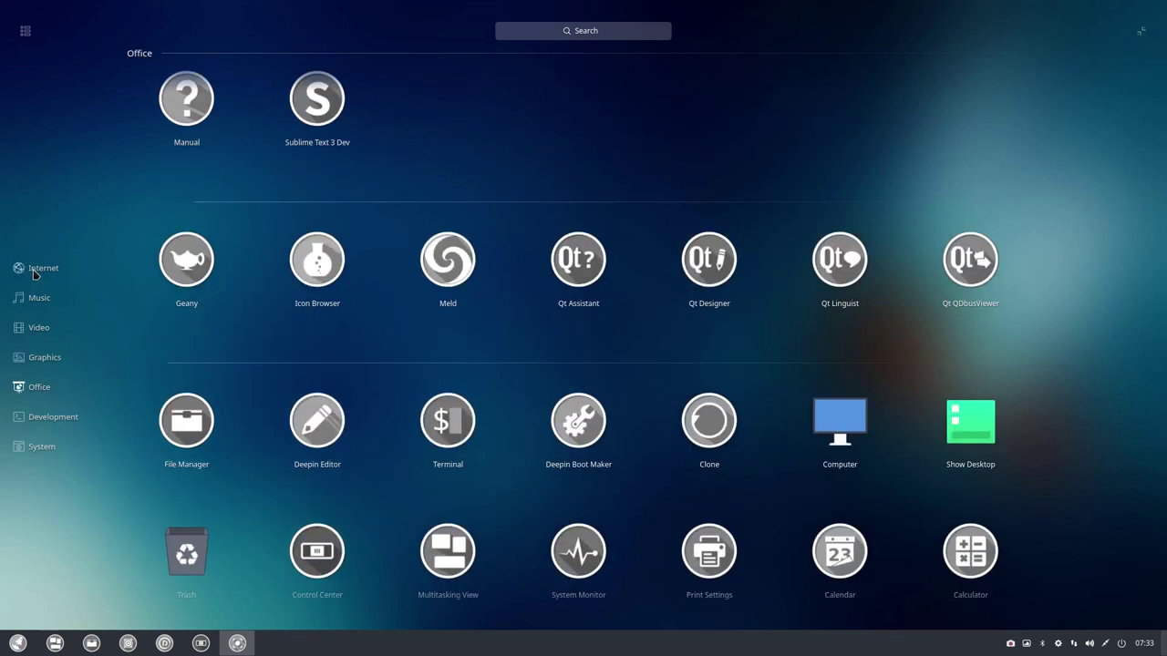
pyautogui.click(36, 272)
pyautogui.click(58, 168)
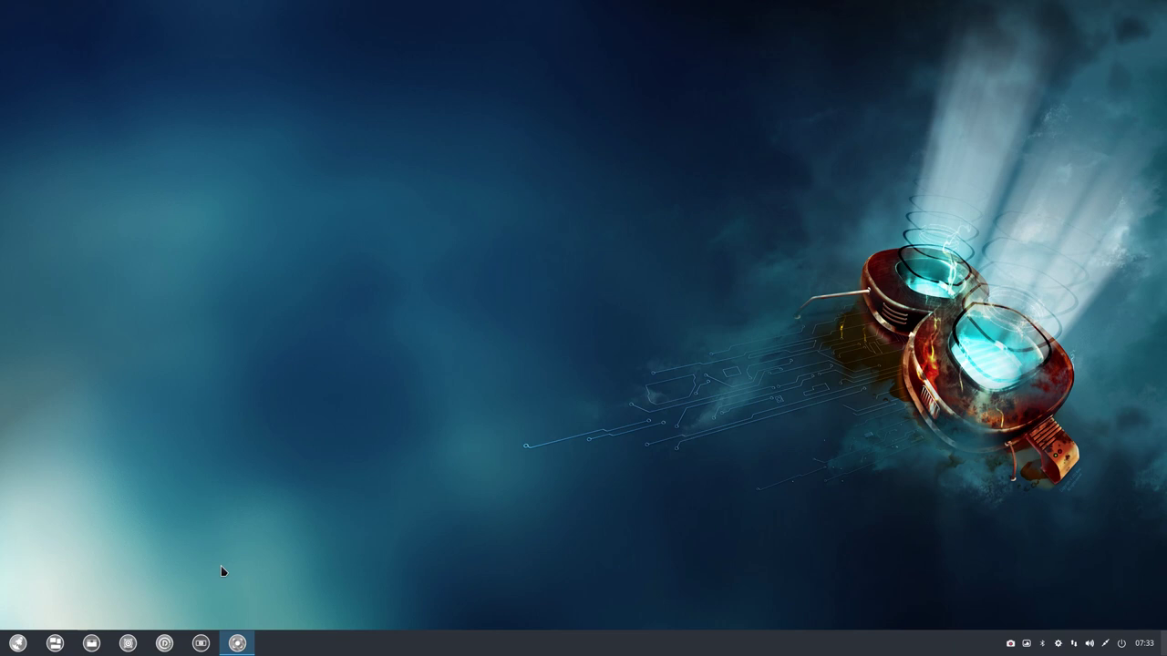
# - Inspect the custom vivaldi shortcut in Keyboard and Language shortcut settings
pyautogui.click(201, 644)
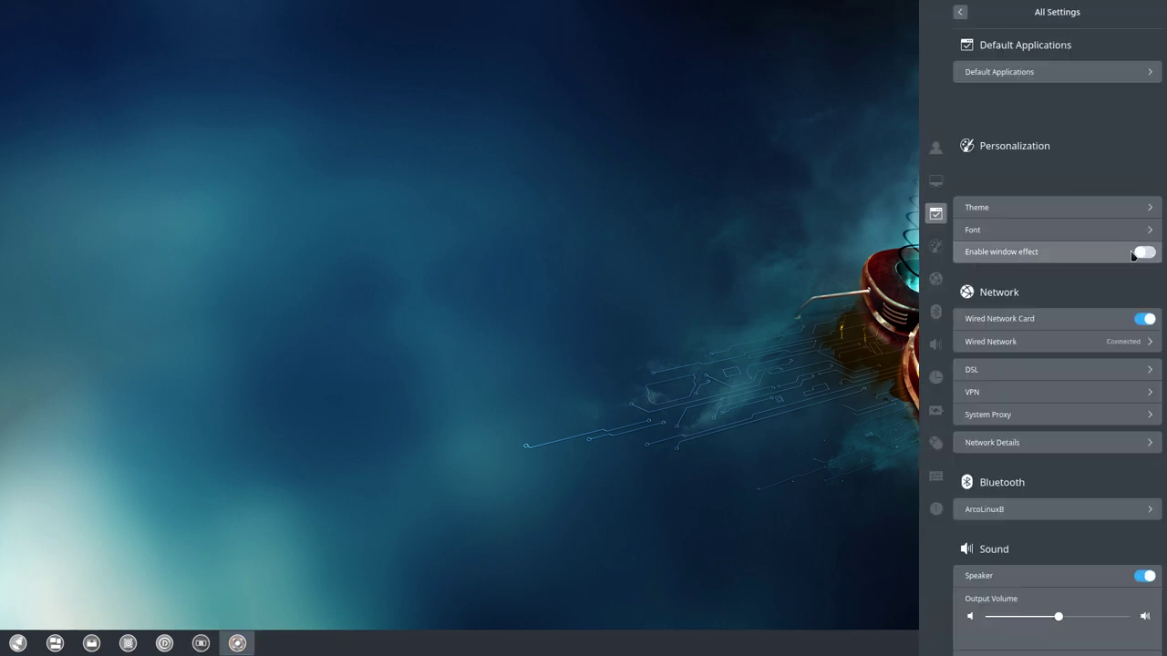
pyautogui.scroll(-3, 1106, 281)
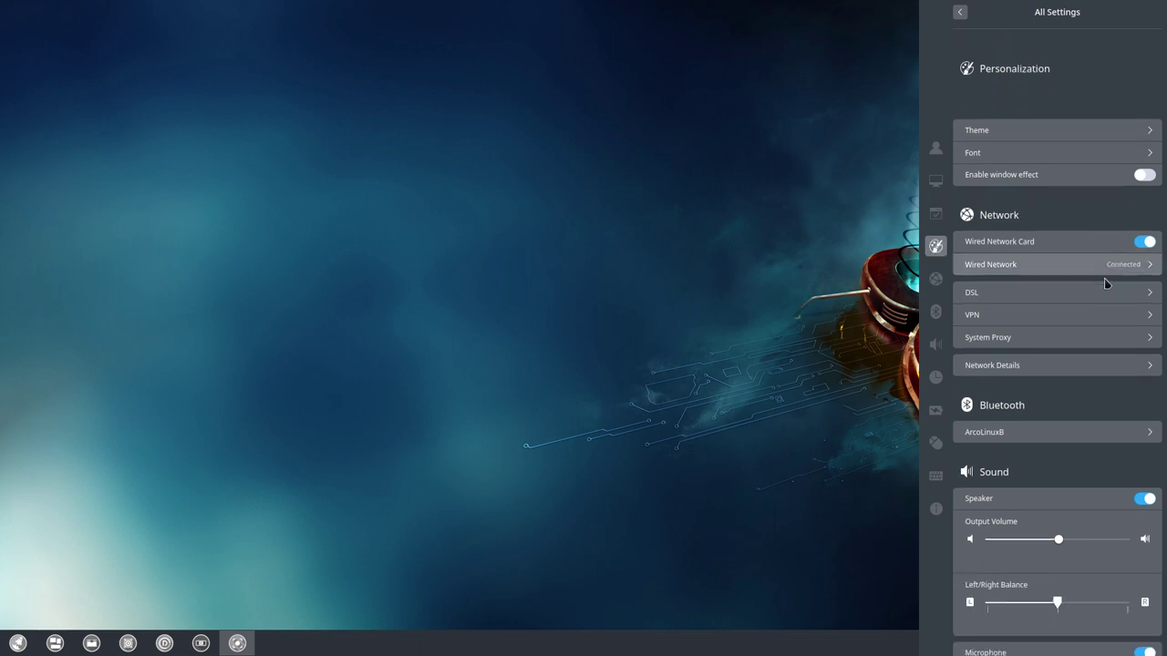
pyautogui.click(942, 481)
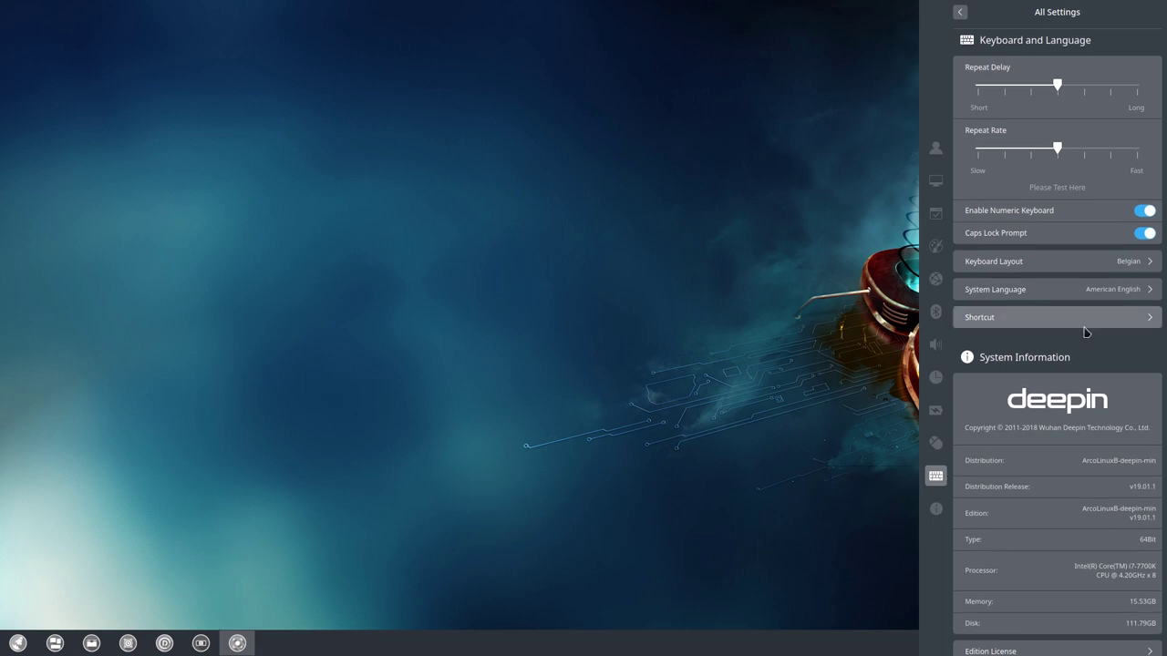
pyautogui.click(1031, 325)
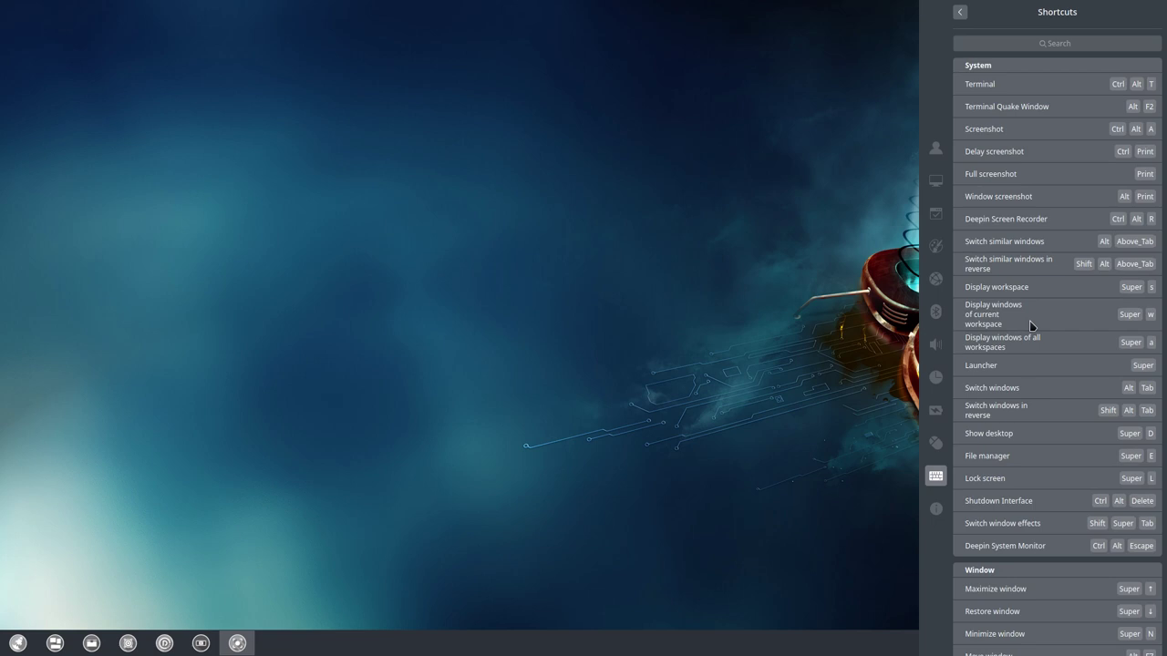
pyautogui.scroll(-5, 1030, 326)
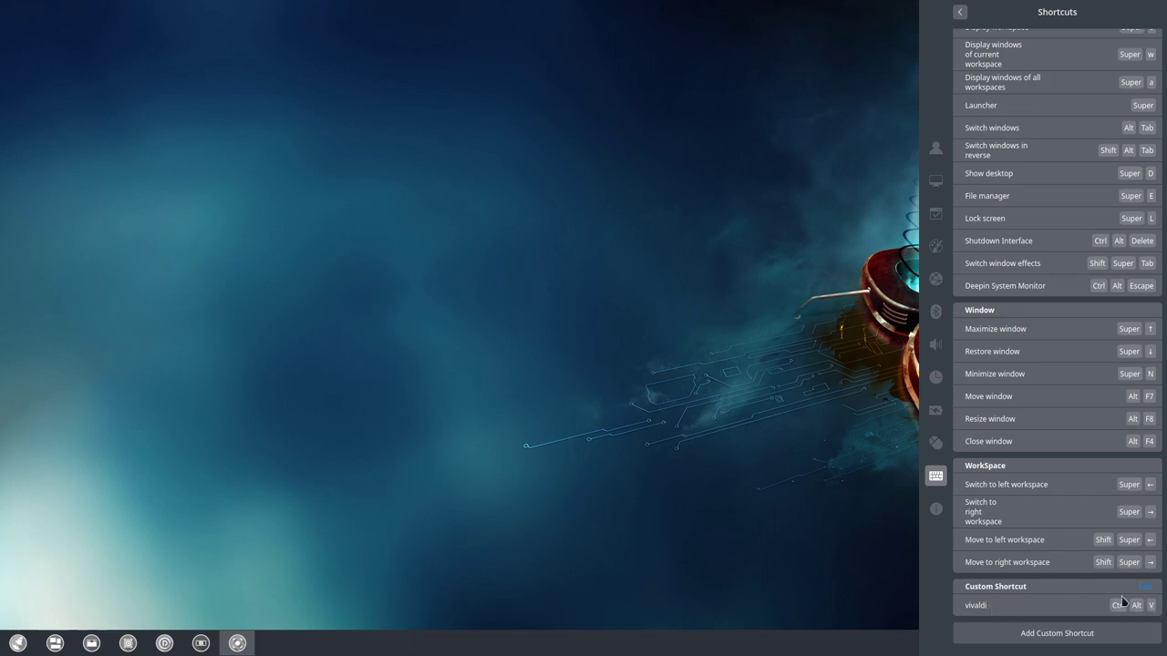
pyautogui.click(1144, 588)
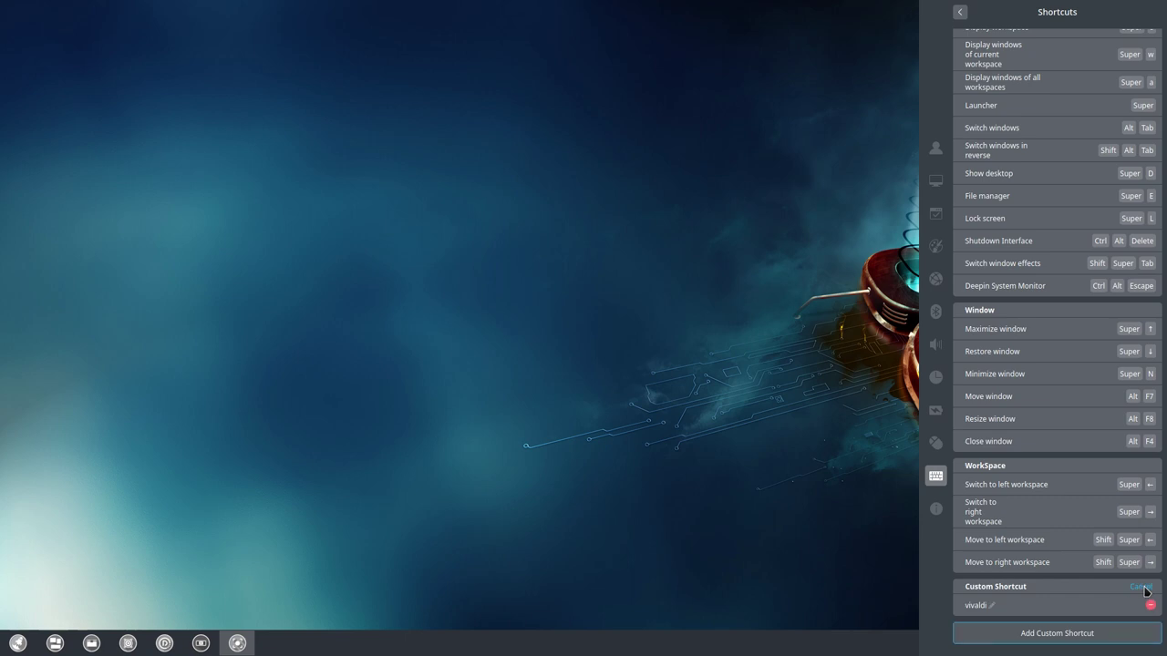
pyautogui.click(991, 606)
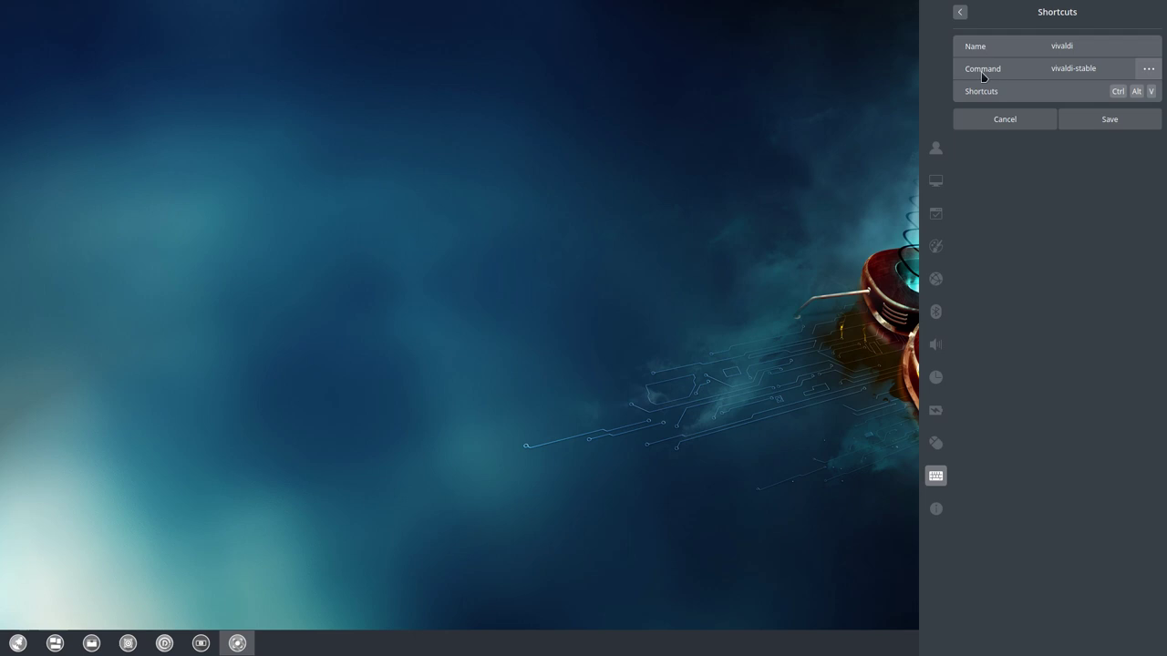
pyautogui.click(488, 168)
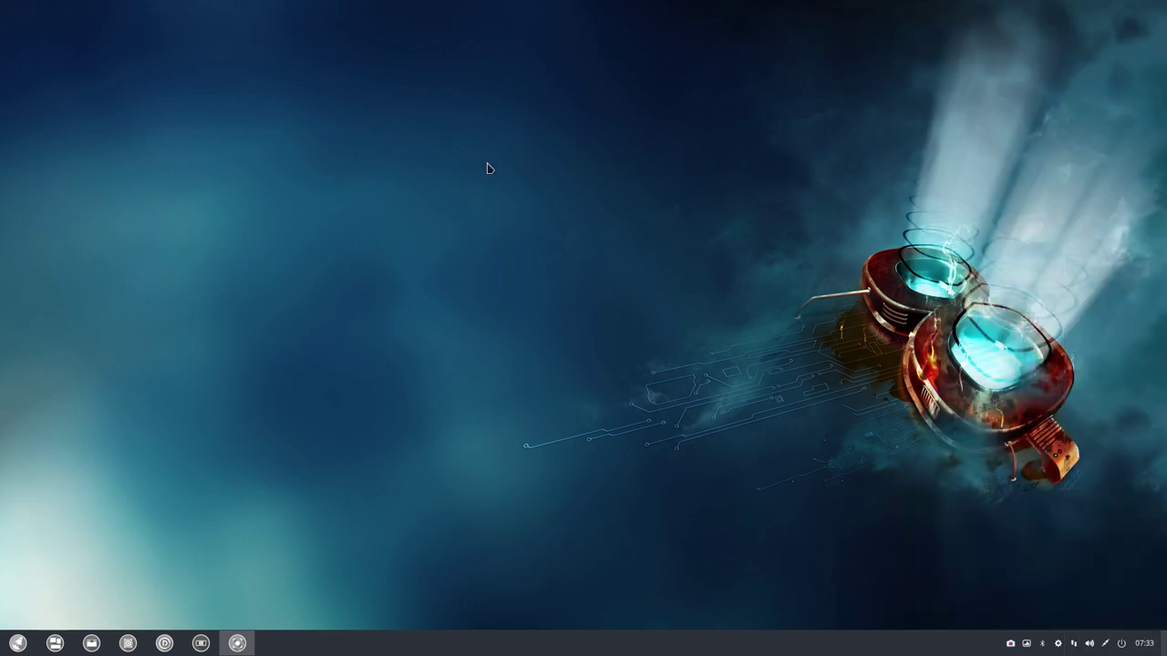
# - In a new terminal, try typing vivaldi-stable and fire, erasing each
pyautogui.hotkey('ctrl', 'alt', 't')
pyautogui.write('vivaldi-stable')
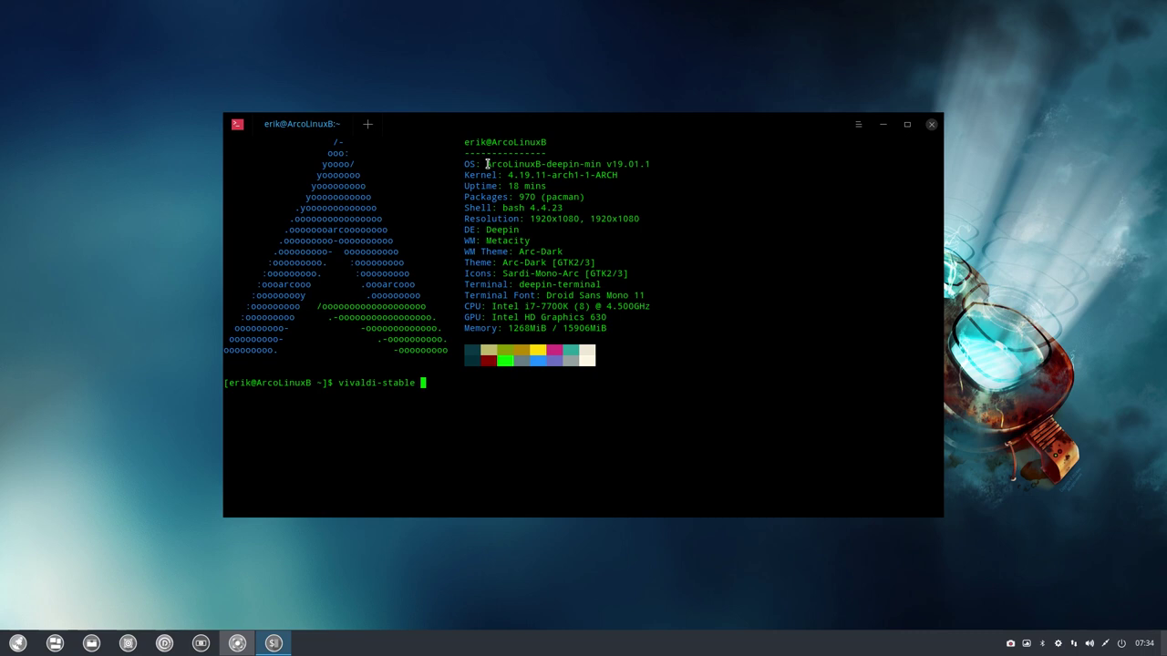
pyautogui.press('BackSpace')
pyautogui.press('BackSpace')
pyautogui.press('BackSpace')
pyautogui.press('BackSpace')
pyautogui.press('BackSpace')
pyautogui.press('BackSpace')
pyautogui.press('BackSpace')
pyautogui.press('BackSpace')
pyautogui.press('BackSpace')
pyautogui.press('BackSpace')
pyautogui.press('BackSpace')
pyautogui.press('BackSpace')
pyautogui.press('BackSpace')
pyautogui.press('BackSpace')
pyautogui.press('BackSpace')
pyautogui.write('fire')
pyautogui.press('BackSpace')
pyautogui.press('BackSpace')
pyautogui.press('BackSpace')
pyautogui.press('BackSpace')
# - Run sudo pacman -S firefox, authenticate and confirm, then type firefox at the prompt
pyautogui.write('sudo pacman -S firefx')
pyautogui.press('BackSpace')
pyautogui.write('ox')
pyautogui.press('Return')
pyautogui.press('Return')
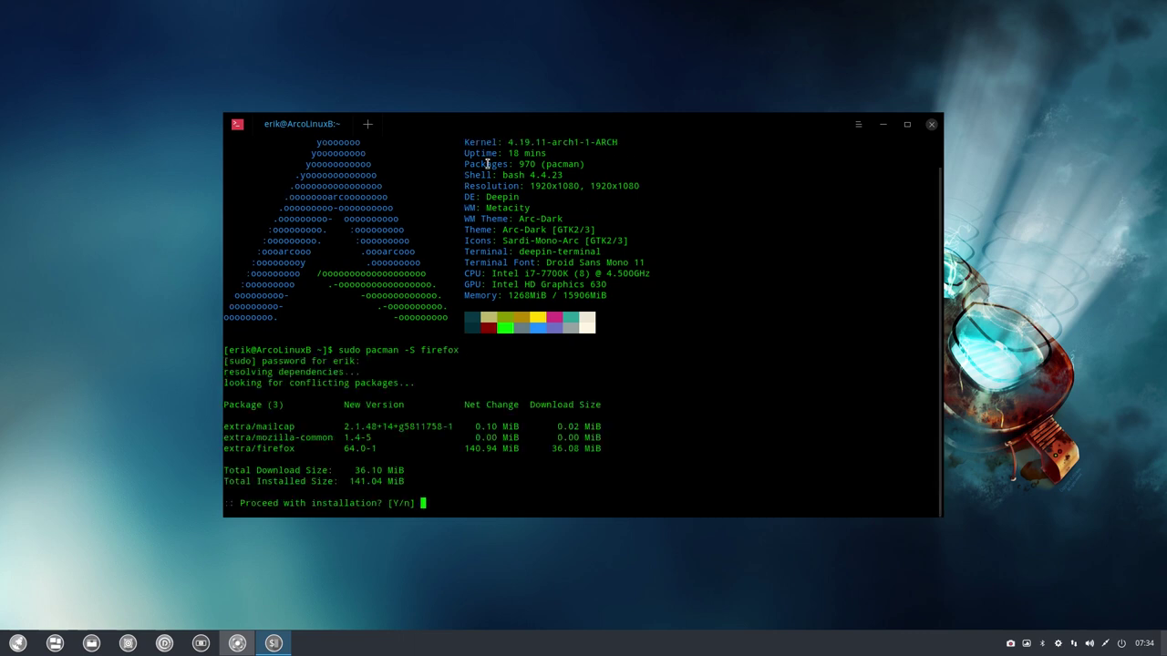
pyautogui.press('Return')
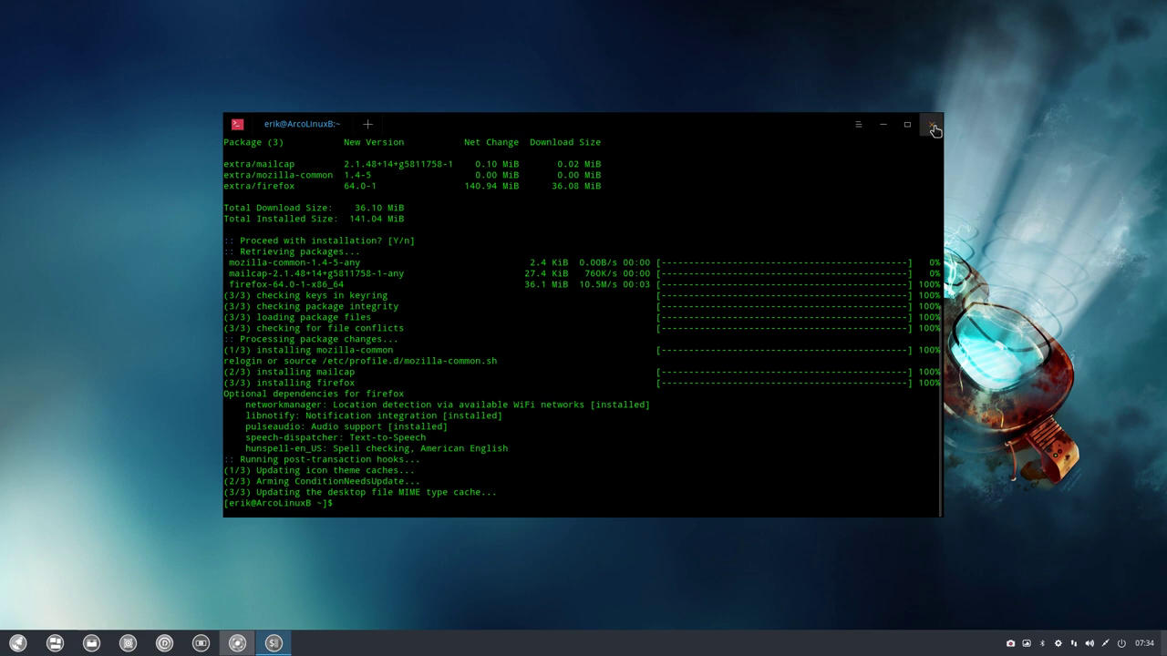
pyautogui.write('firefox')
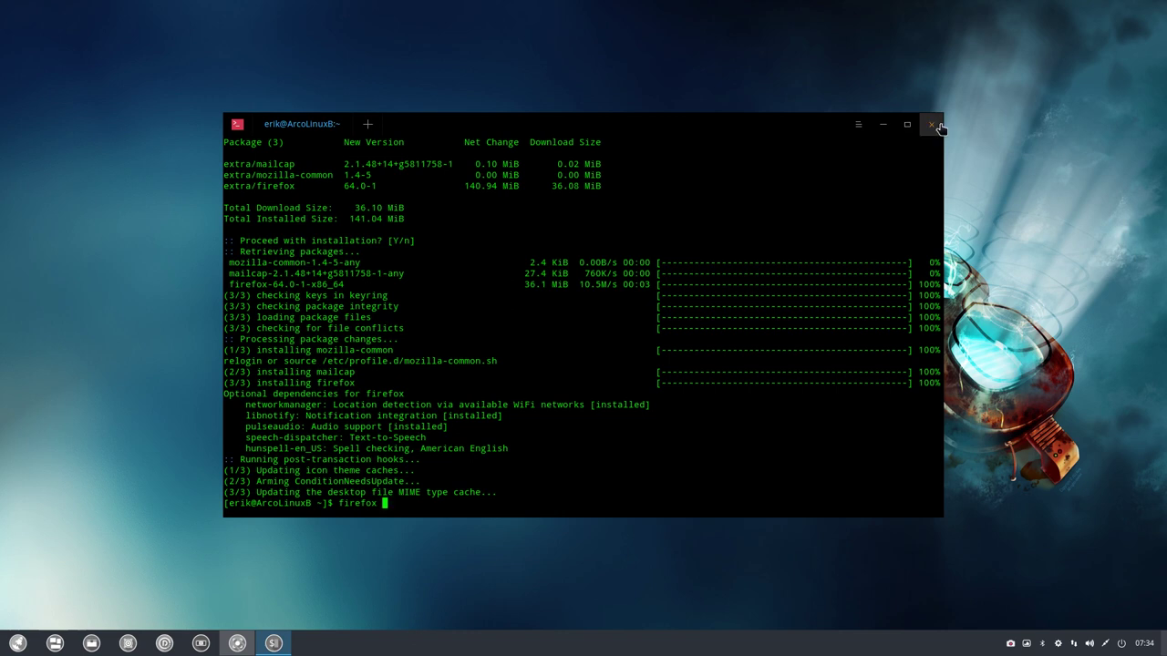
# - Close the terminal and return to the Shortcuts list, leaving custom shortcut edit mode
pyautogui.click(932, 125)
pyautogui.click(236, 644)
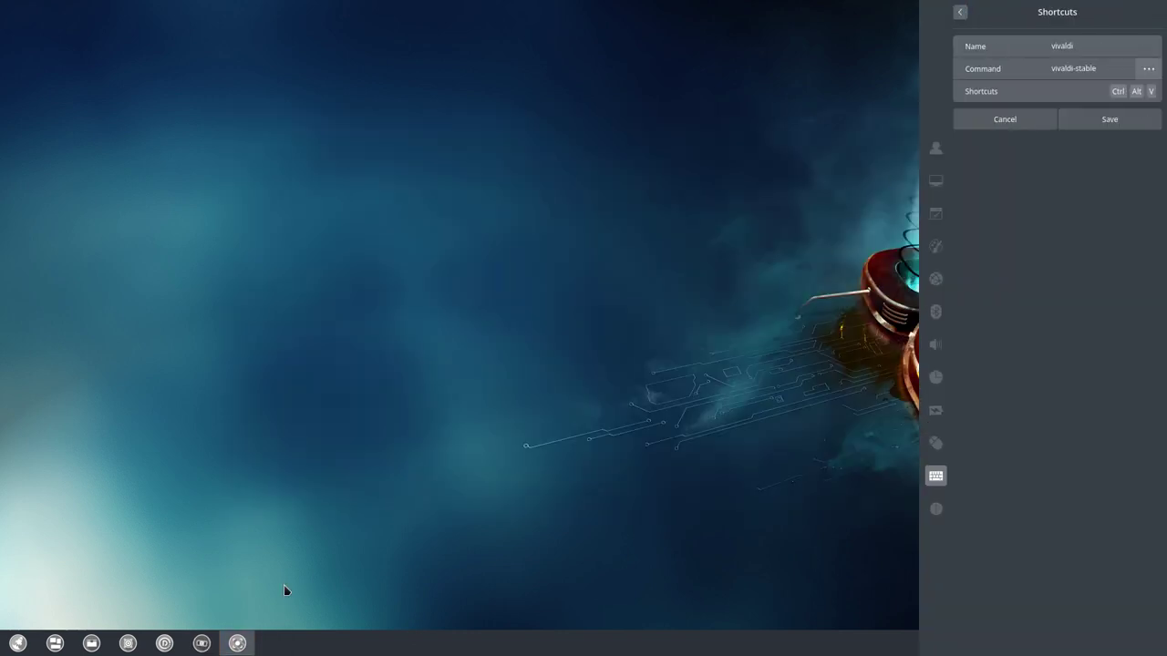
pyautogui.click(962, 15)
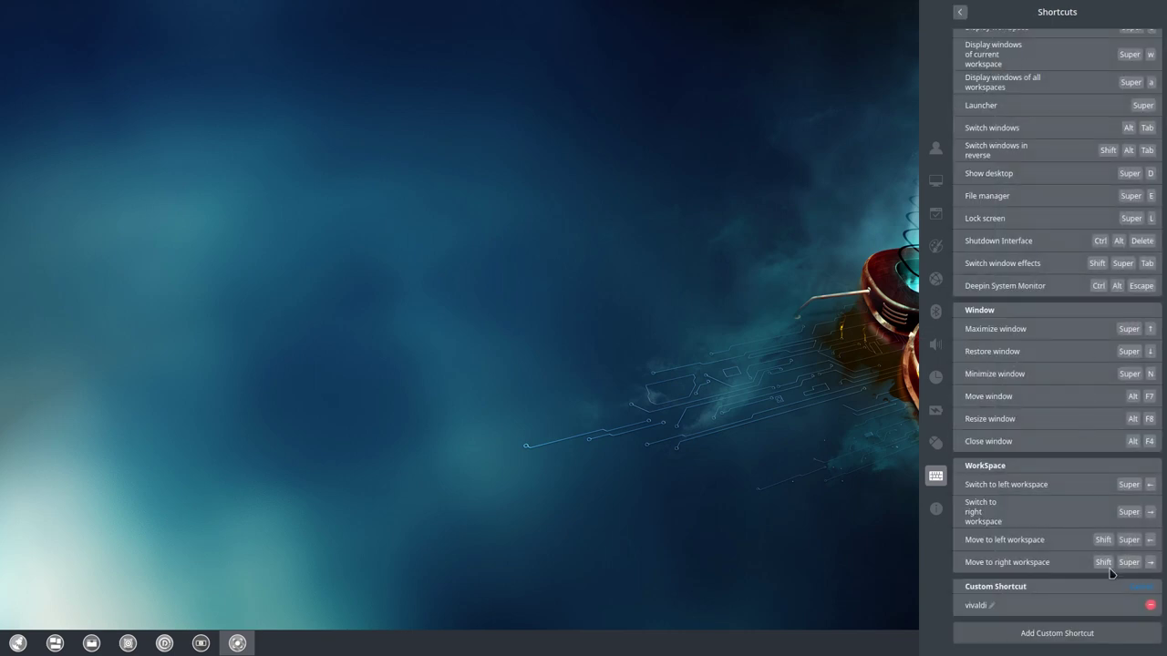
pyautogui.click(1145, 590)
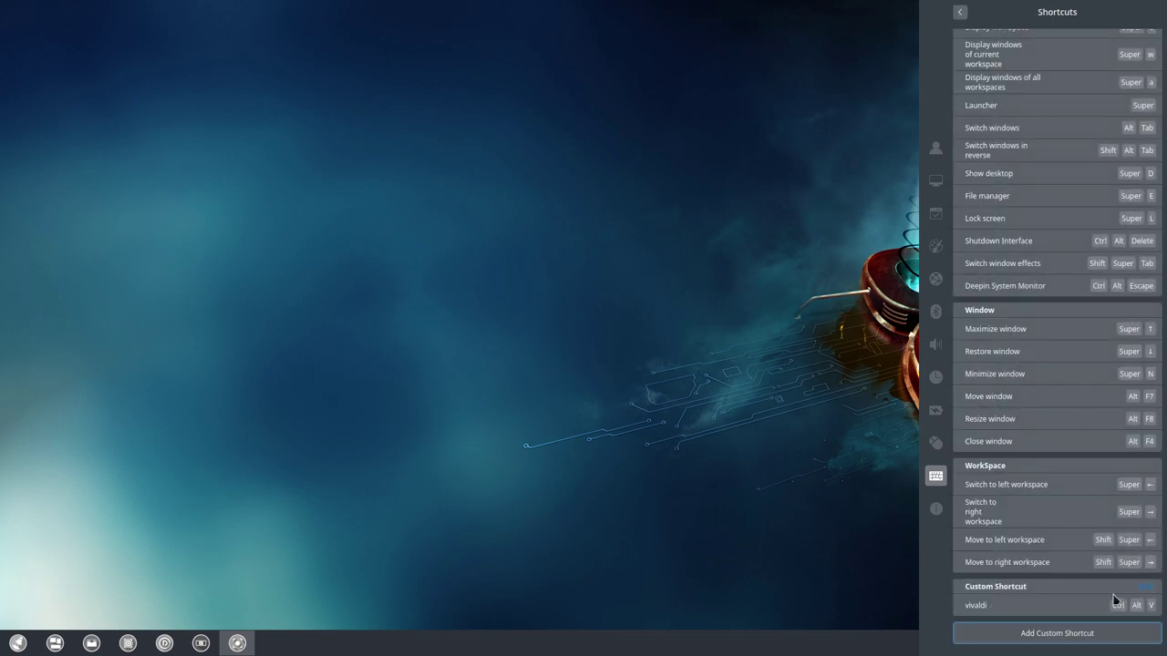
# - Add a custom shortcut named firefox running firefox, bound to Ctrl+Alt+F
pyautogui.click(1078, 635)
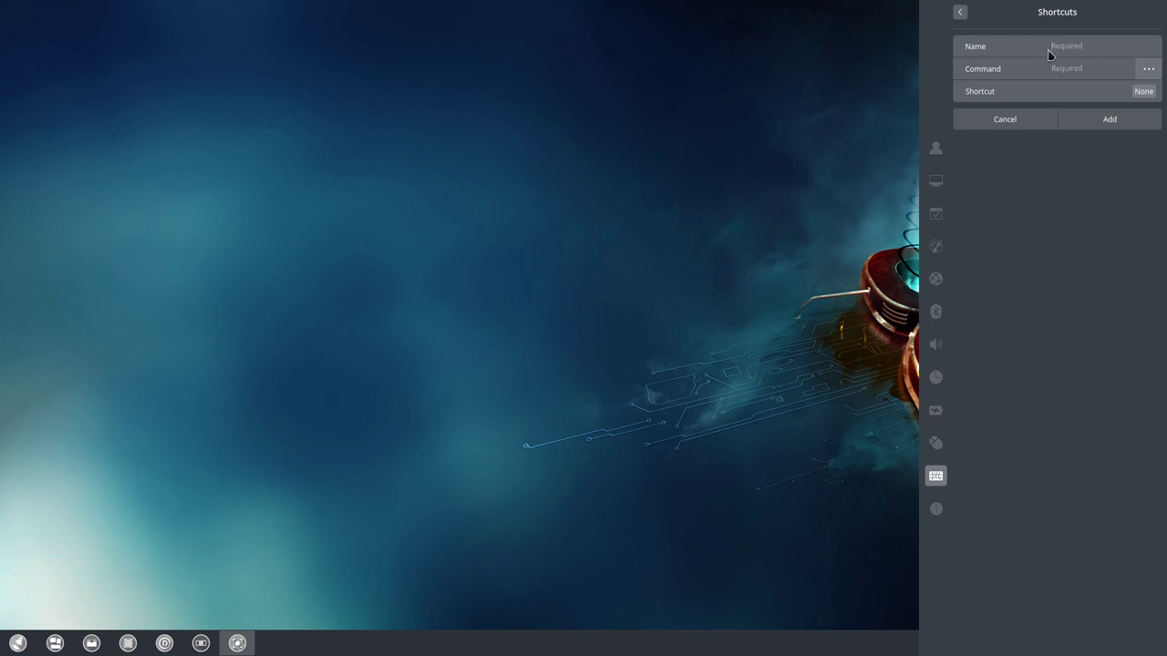
pyautogui.write('sdfsdfu')
pyautogui.press('BackSpace')
pyautogui.press('BackSpace')
pyautogui.press('BackSpace')
pyautogui.press('BackSpace')
pyautogui.press('BackSpace')
pyautogui.press('BackSpace')
pyautogui.write('f')
pyautogui.write('firefox')
pyautogui.press('Tab')
pyautogui.click(1141, 91)
pyautogui.hotkey('ctrl', 'alt', 'f')
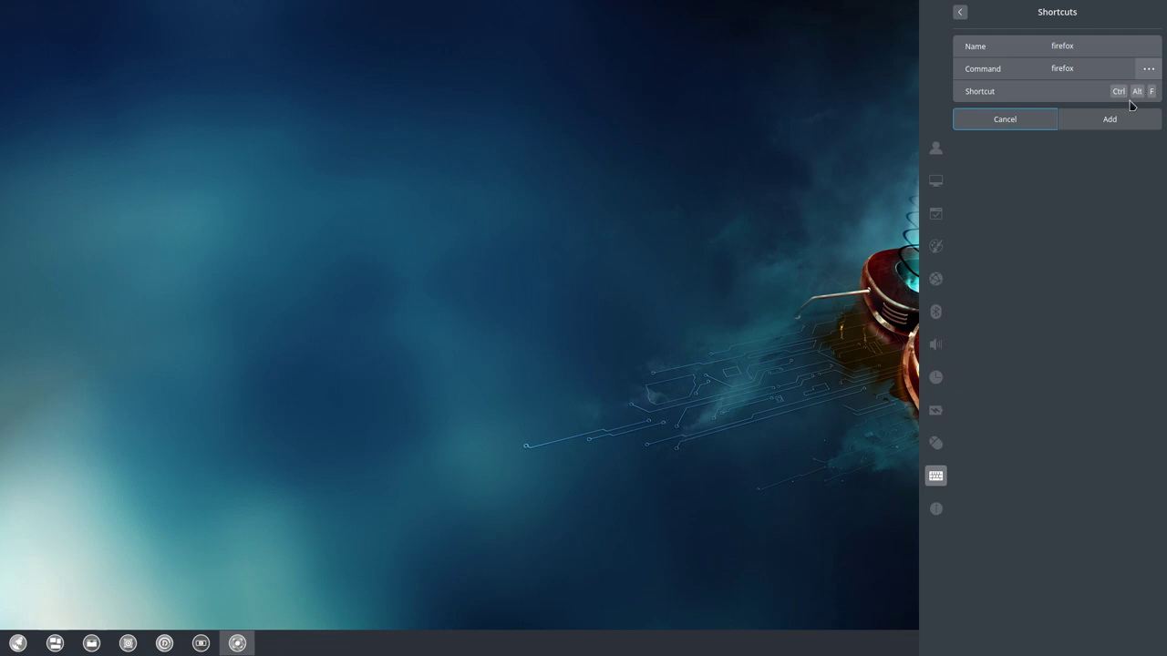
pyautogui.click(1122, 121)
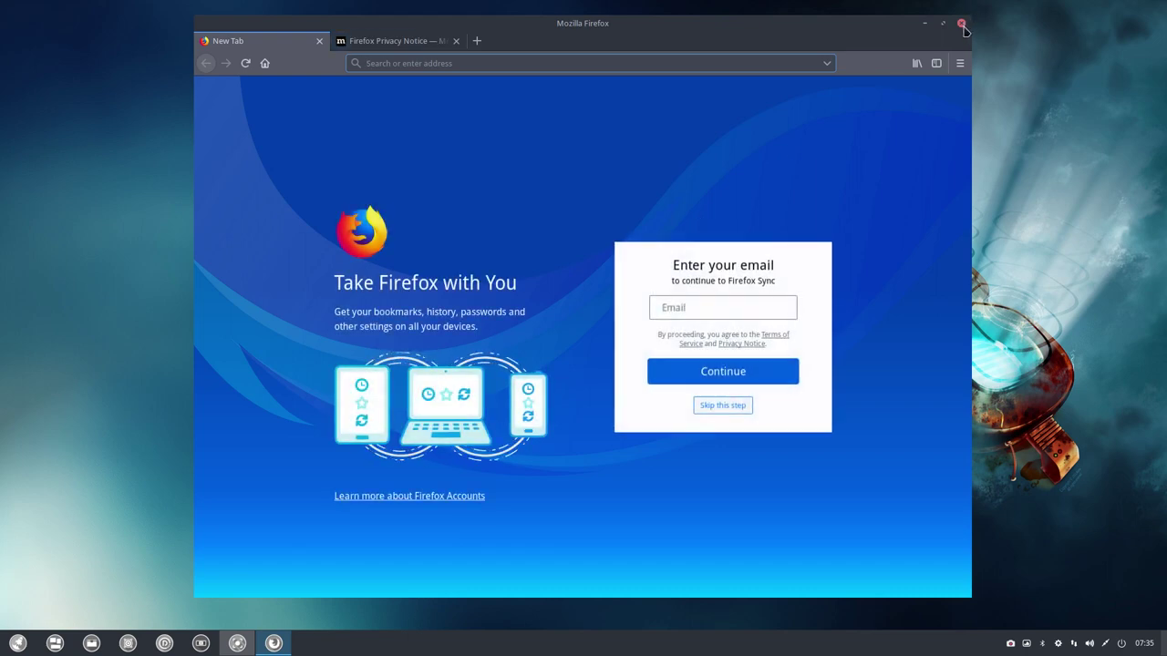
# - Close Firefox and confirm closing both open tabs
pyautogui.click(961, 24)
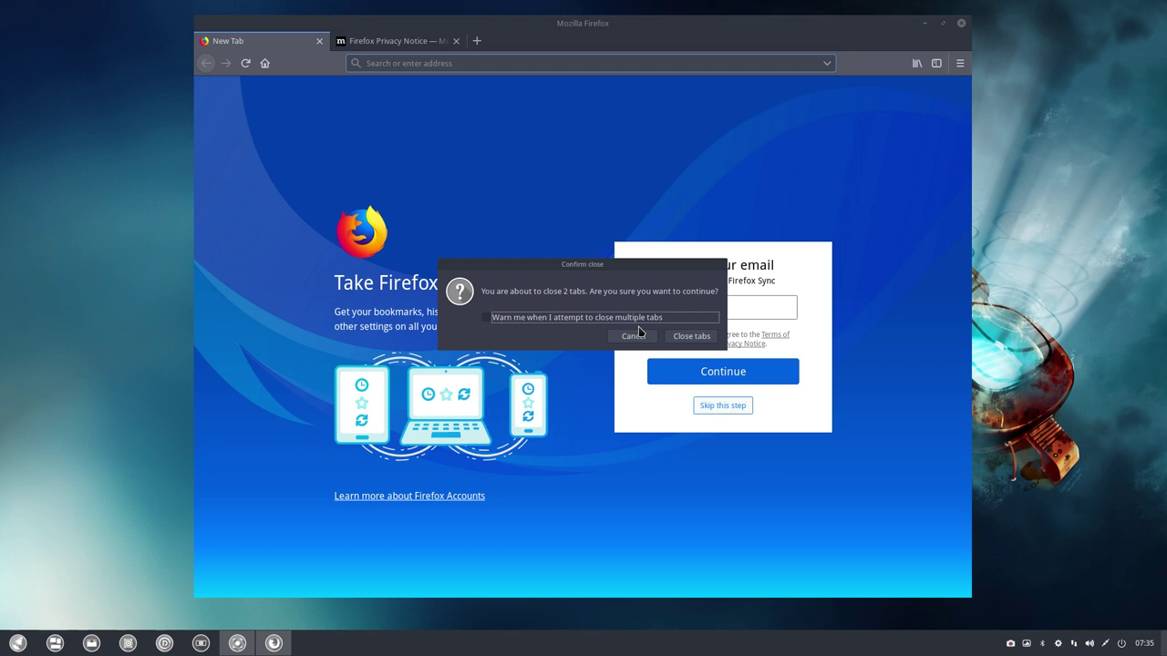
pyautogui.click(686, 340)
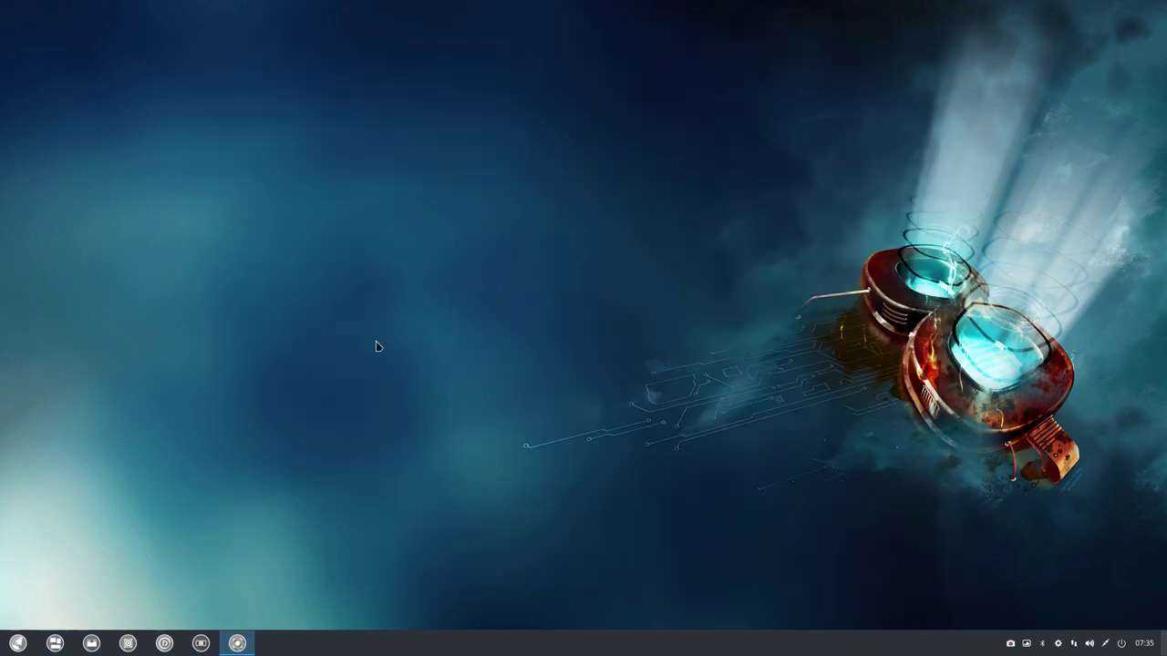
# - Search the launcher for 'firef' and send Firefox to the dock
pyautogui.click(18, 644)
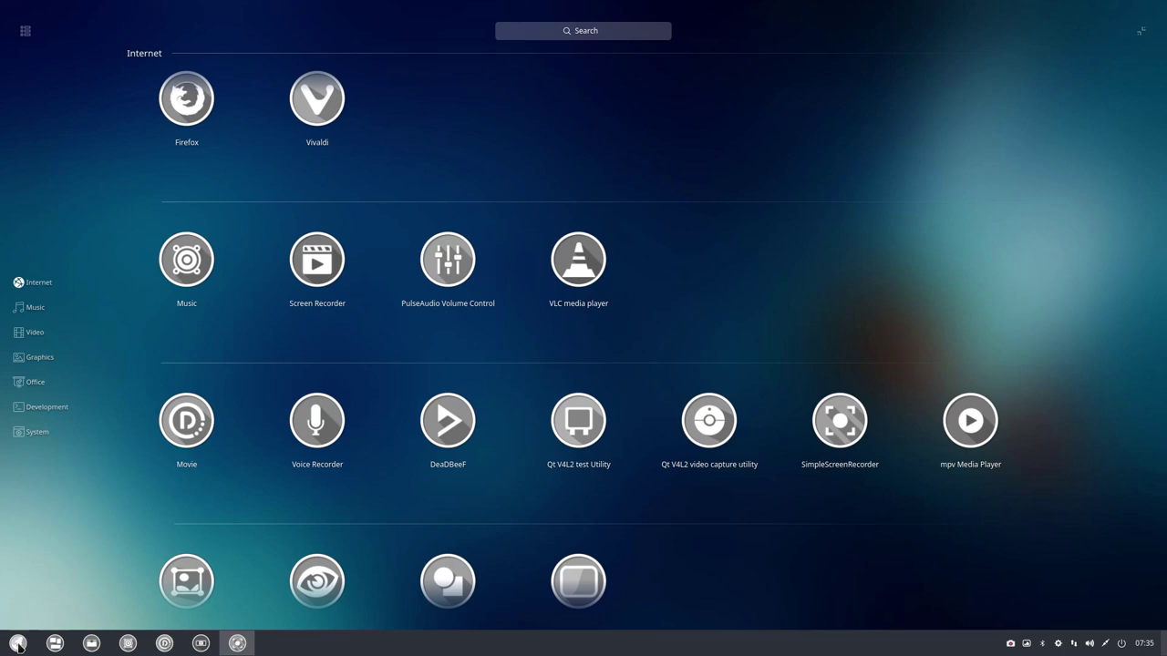
pyautogui.write('firef')
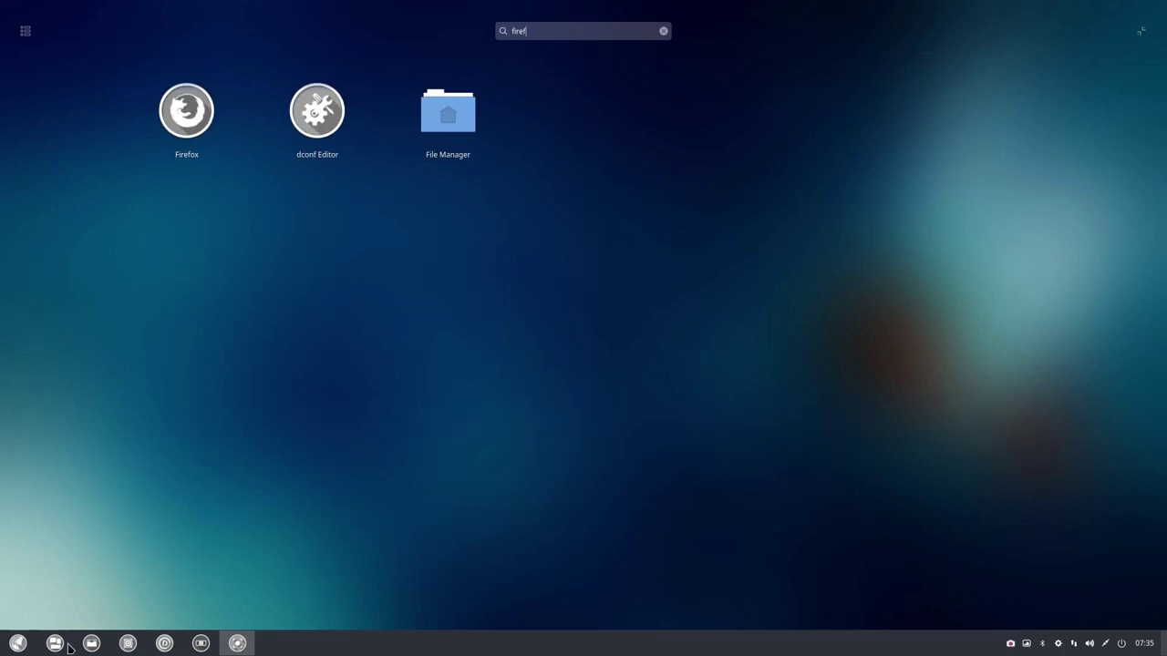
pyautogui.rightClick(198, 118)
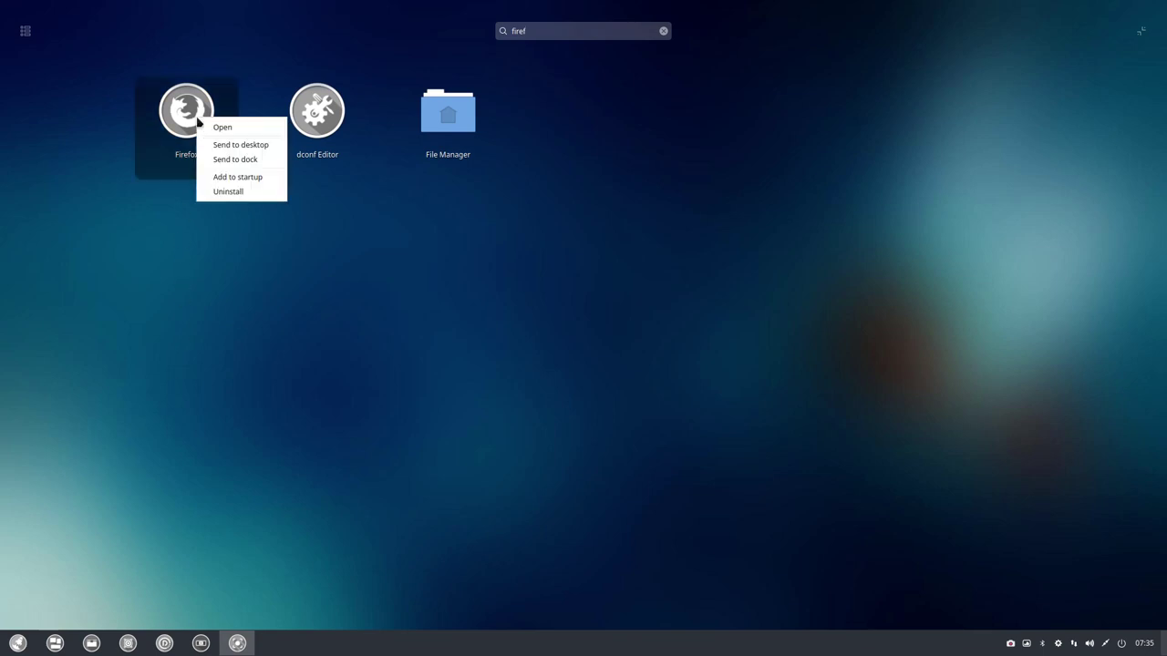
pyautogui.click(254, 161)
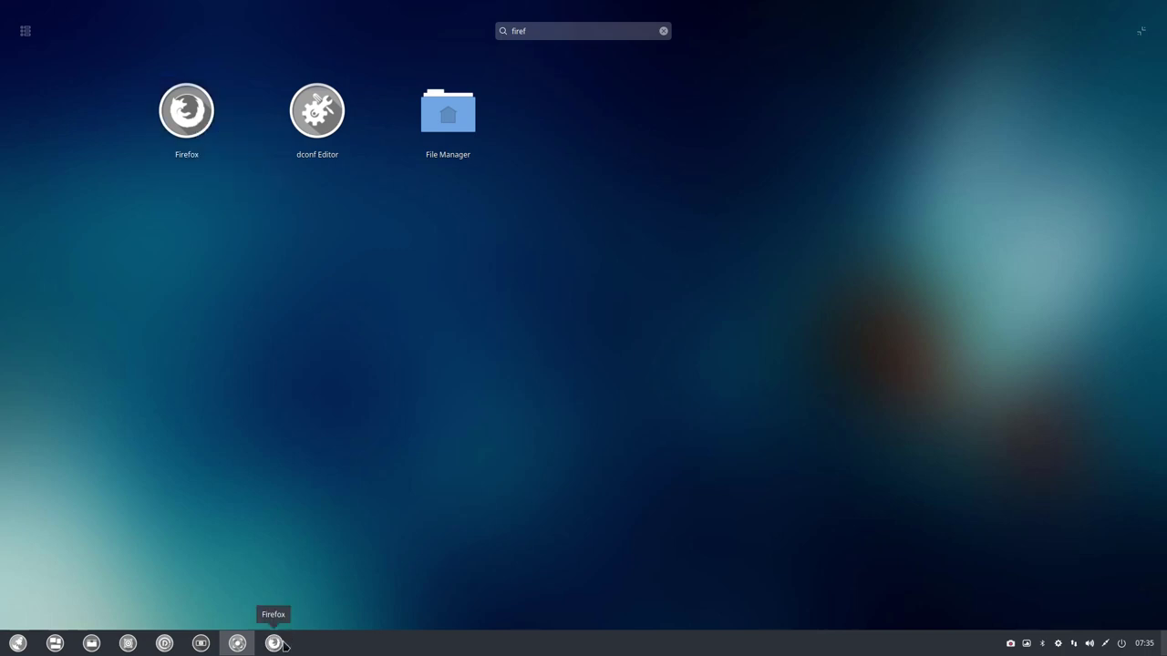
# - Attempt to uninstall Firefox from the launcher and confirm the removal
pyautogui.rightClick(191, 131)
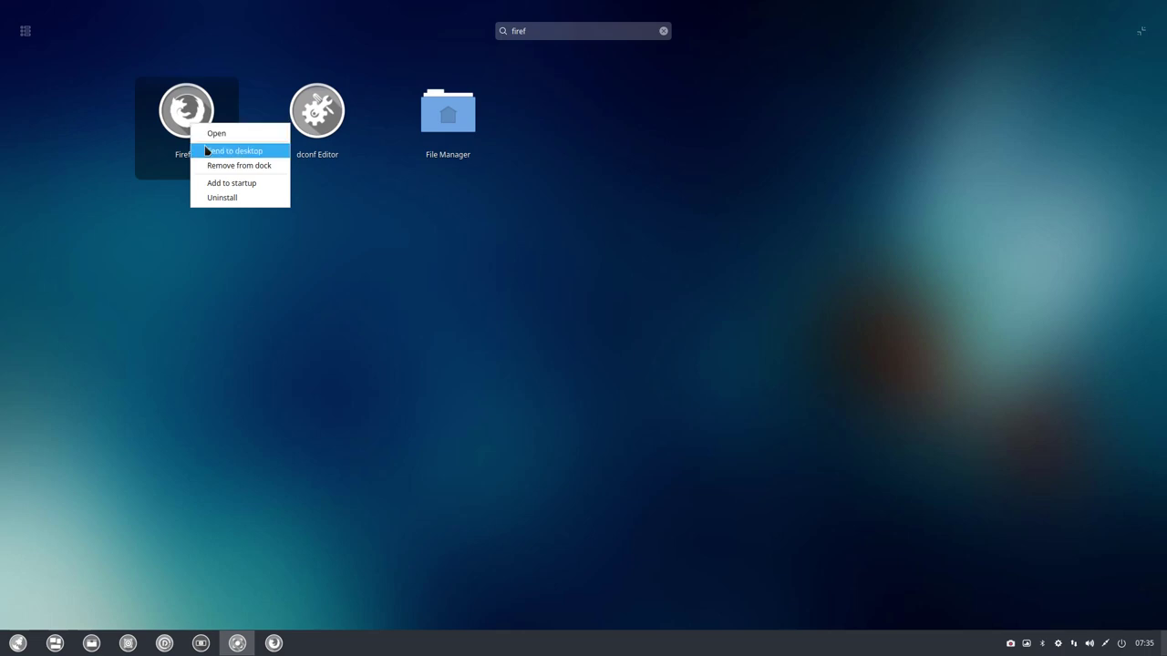
pyautogui.click(245, 197)
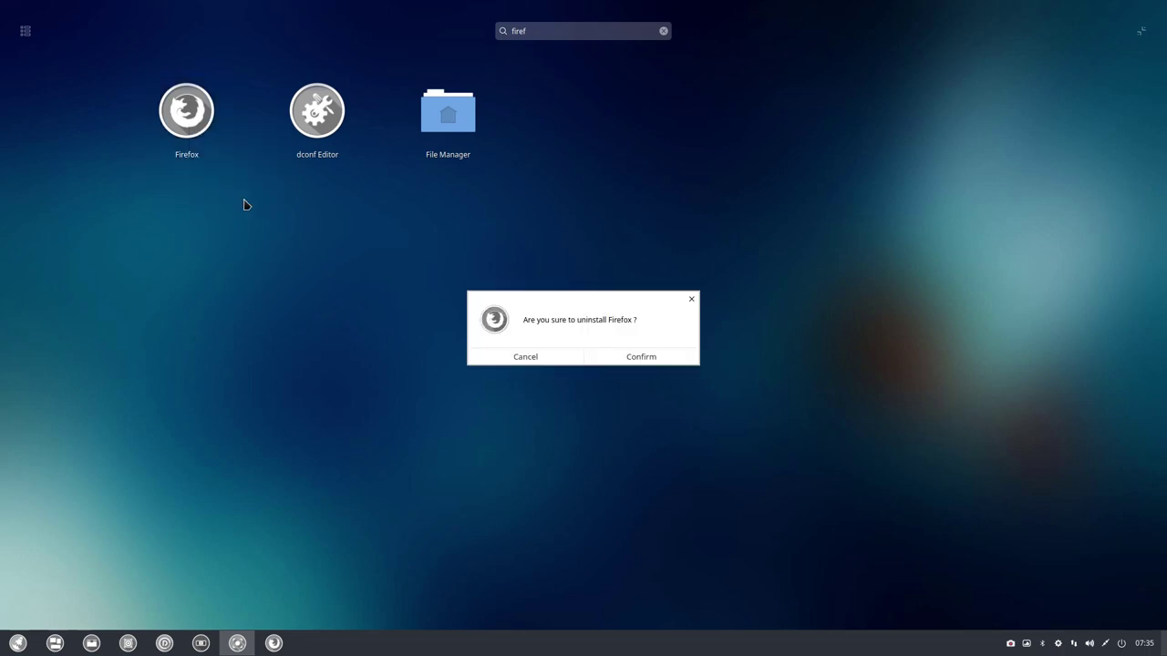
pyautogui.click(660, 360)
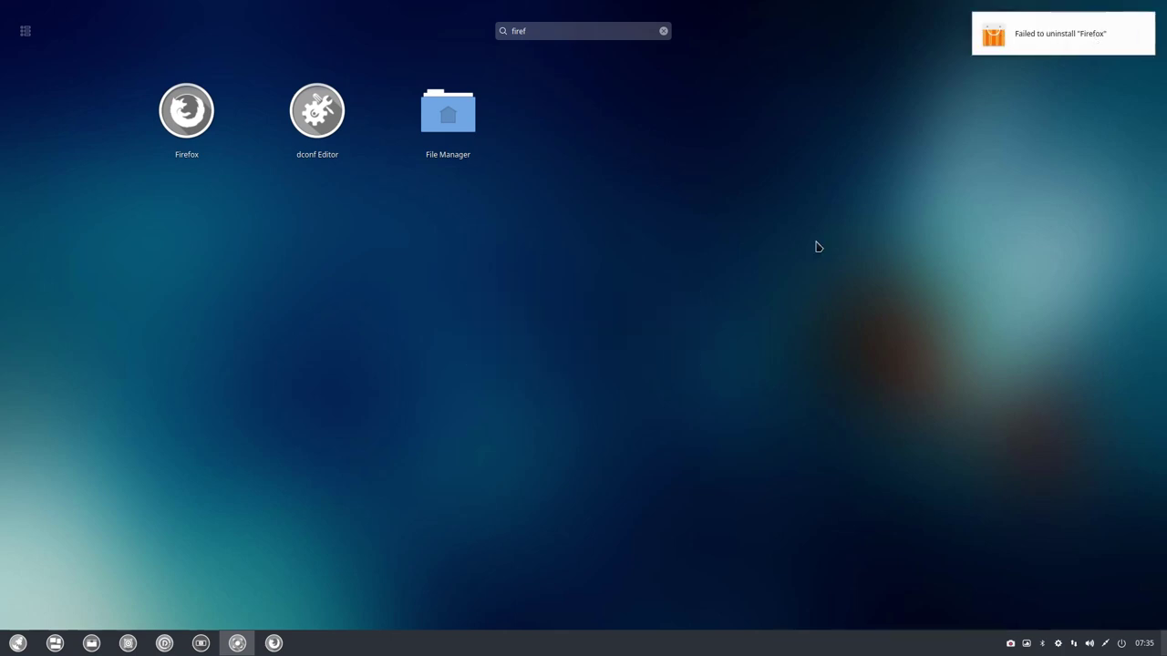
# - Open dconf Editor, accept the 'I'll be careful' warning, and close it
pyautogui.click(292, 187)
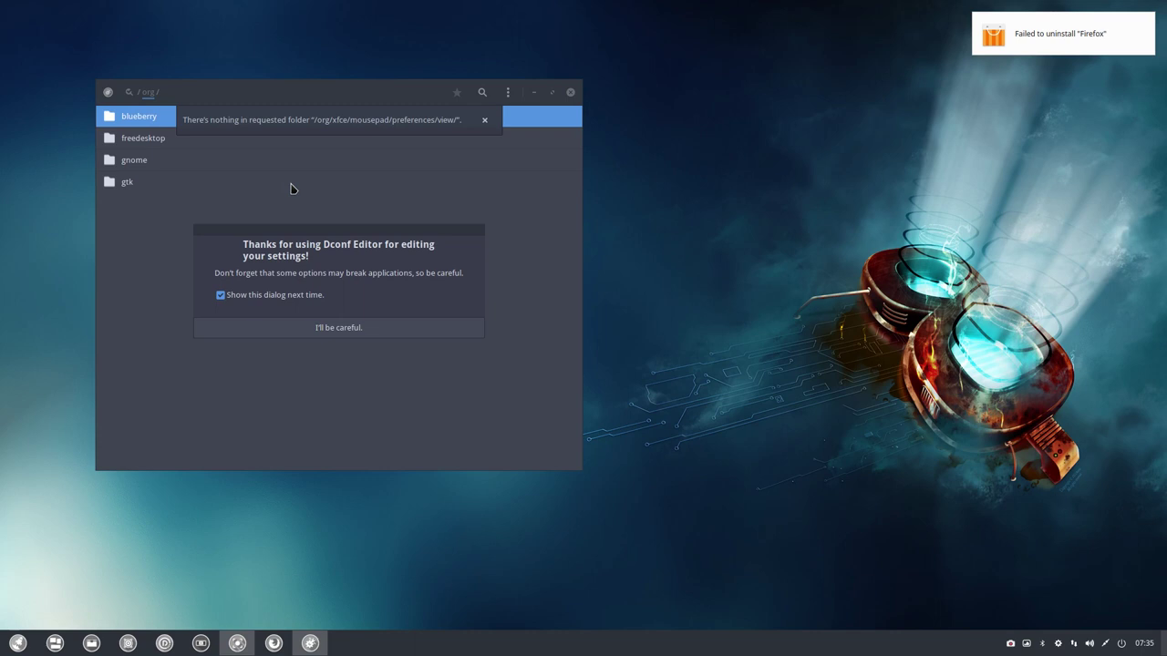
pyautogui.click(357, 330)
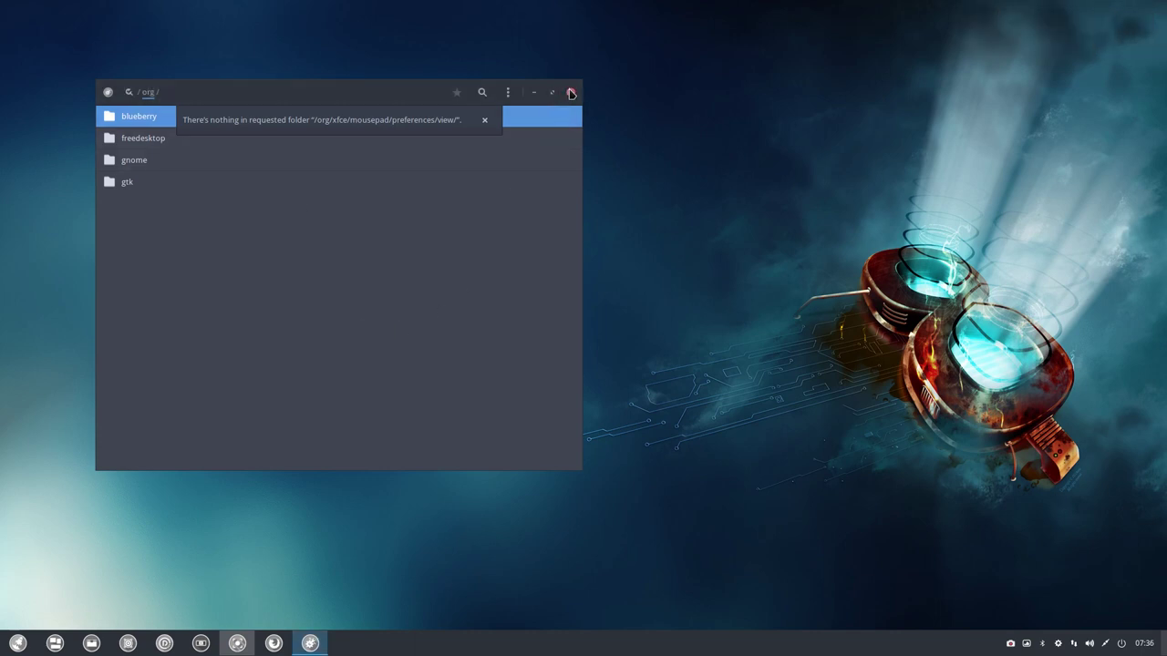
pyautogui.click(570, 93)
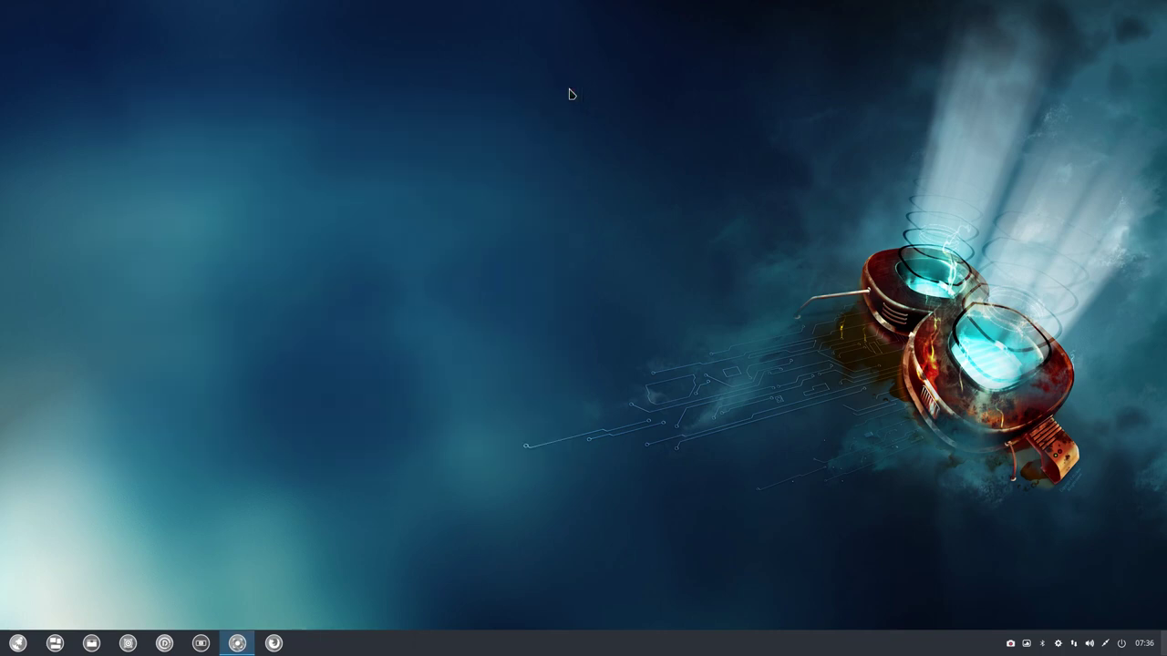
# - Retry uninstalling Firefox from the launcher, then launch Firefox from its dock icon
pyautogui.click(18, 644)
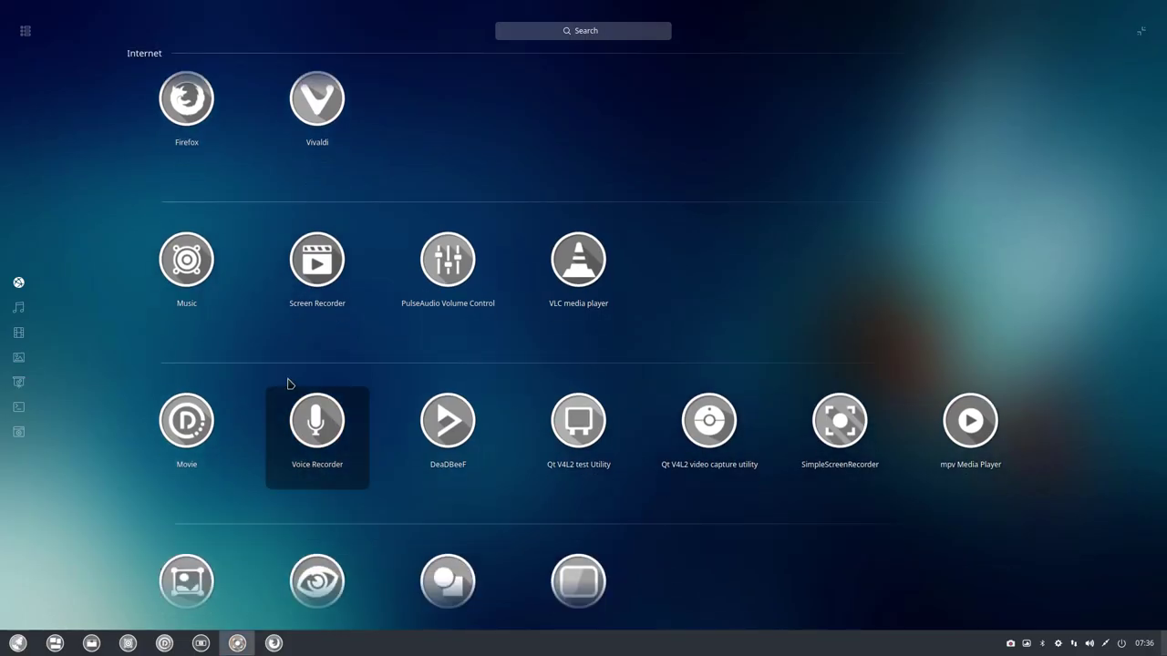
pyautogui.rightClick(179, 107)
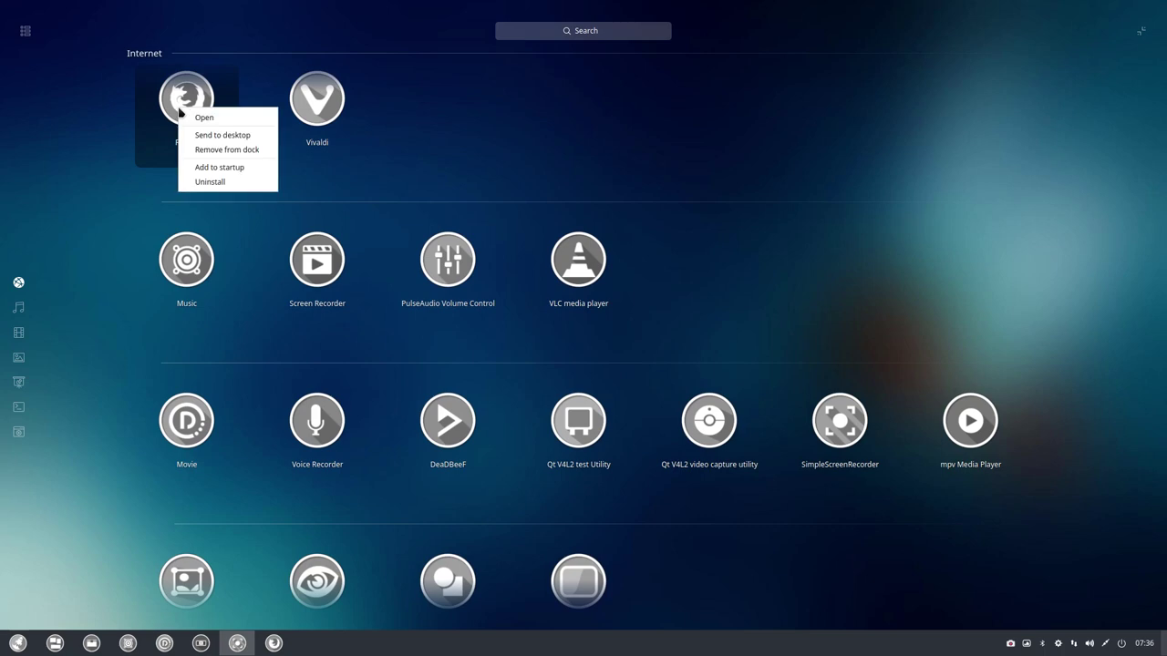
pyautogui.click(224, 183)
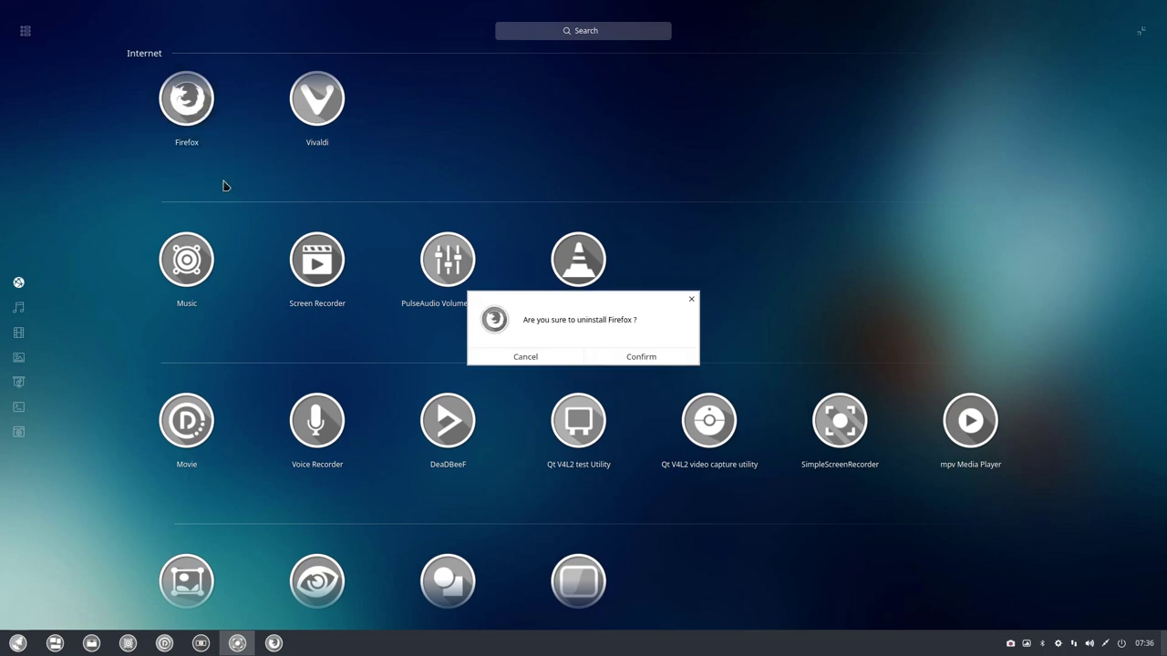
pyautogui.click(644, 360)
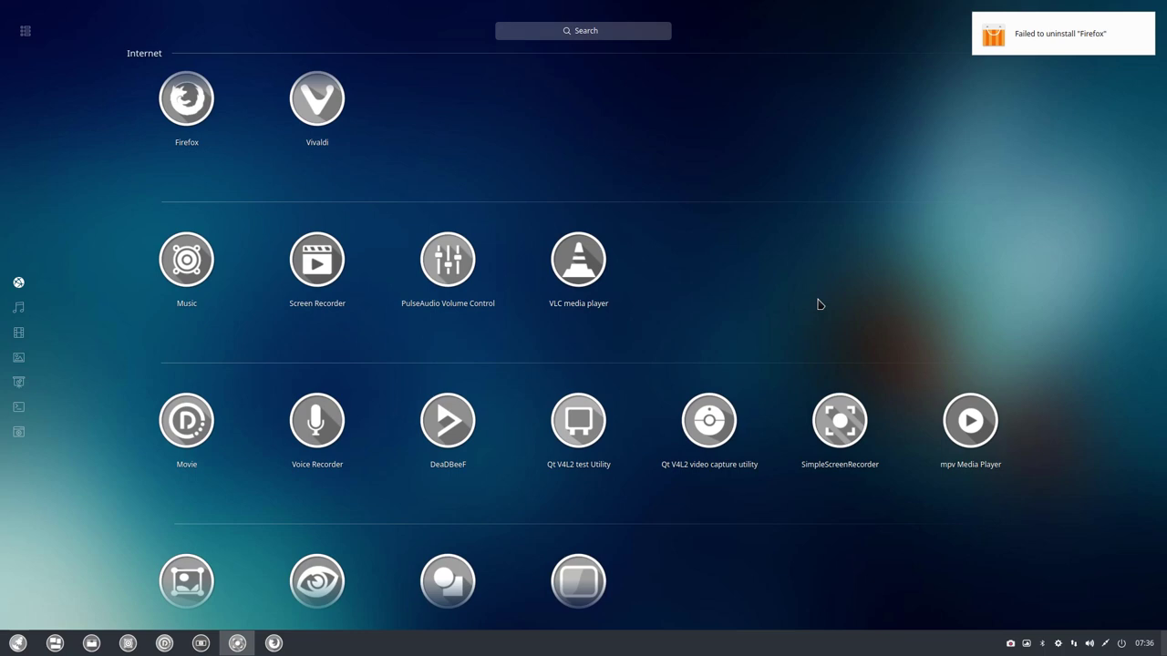
pyautogui.click(1008, 157)
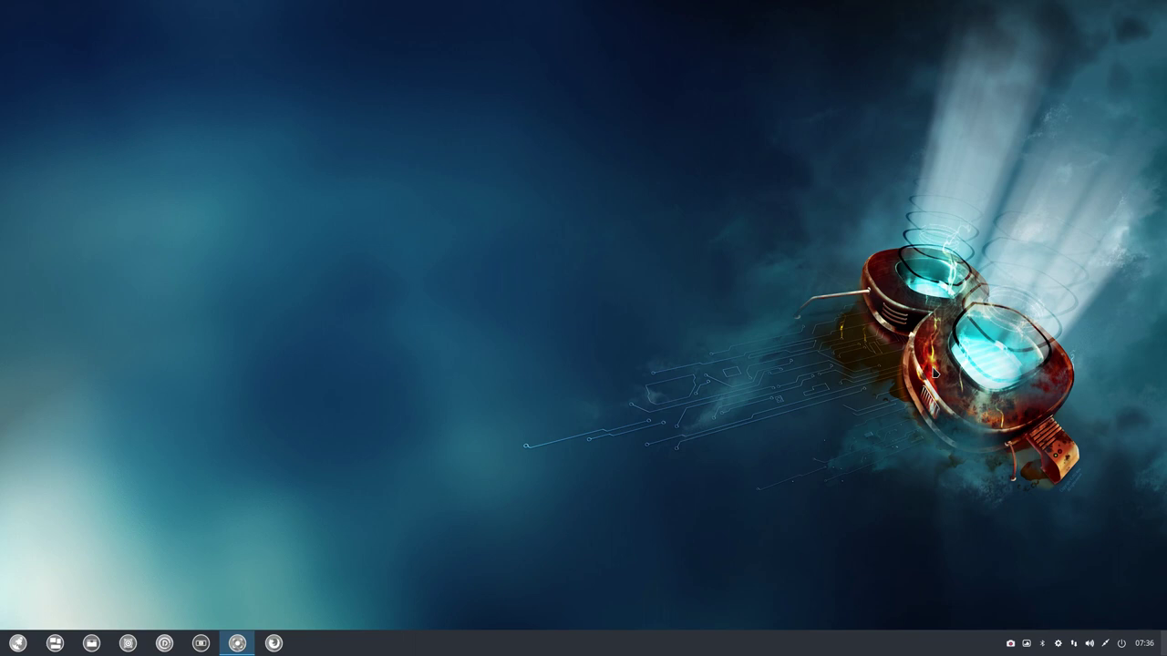
pyautogui.click(273, 643)
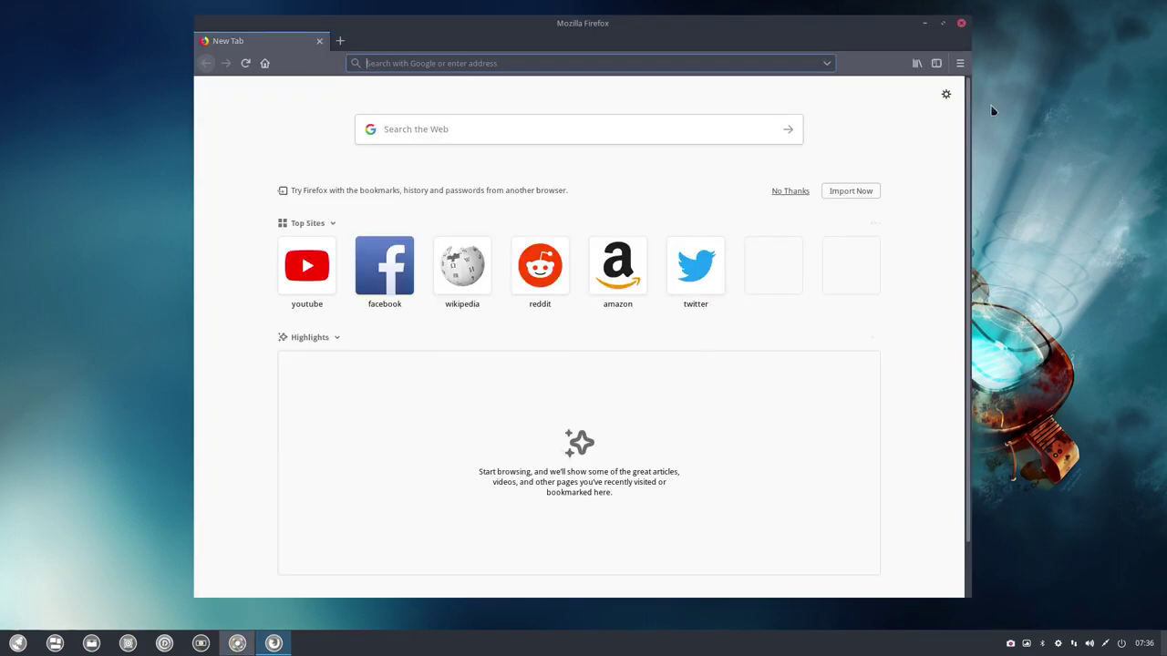
# - Close Firefox and install plank 0.11.4-2 with sudo pacman -S plank in a new terminal
pyautogui.click(962, 25)
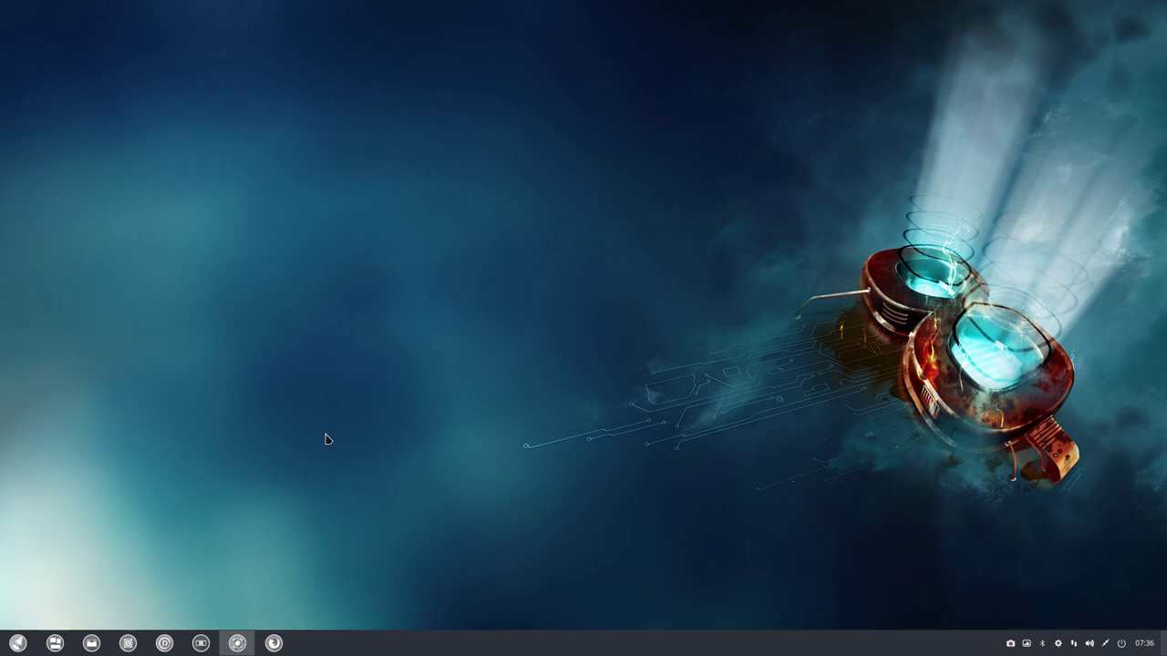
pyautogui.hotkey('ctrl', 'alt', 't')
pyautogui.write('pl')
pyautogui.press('Tab')
pyautogui.press('Tab')
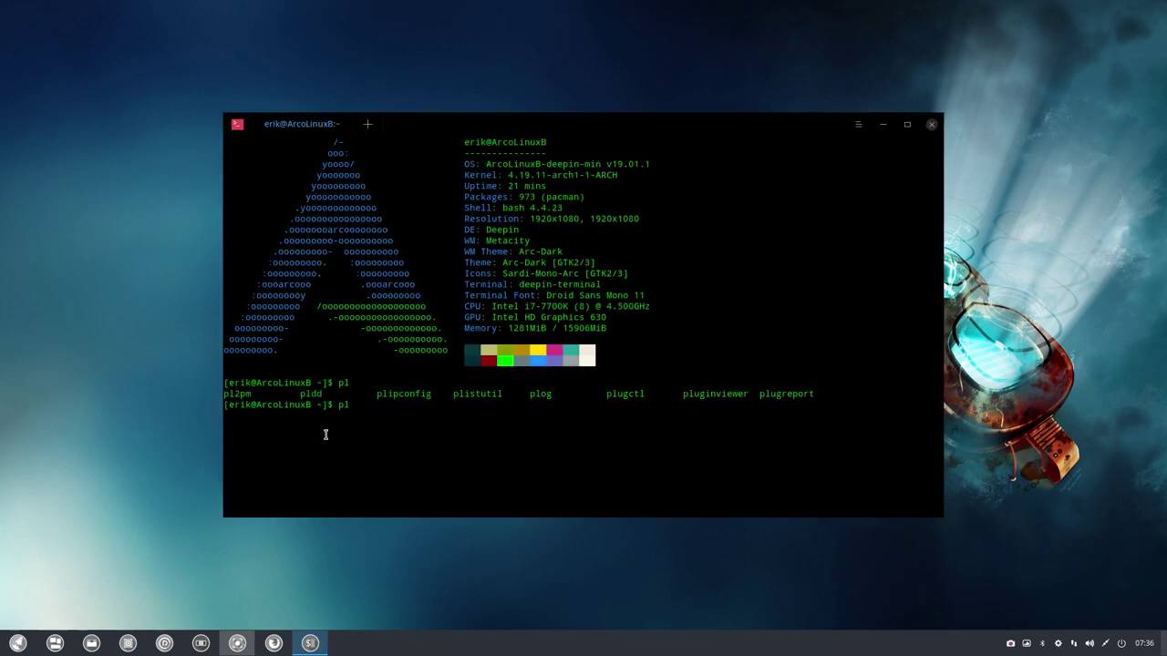
pyautogui.press('BackSpace')
pyautogui.press('BackSpace')
pyautogui.write('sudo pacman -S')
pyautogui.write('plank')
pyautogui.press('Return')
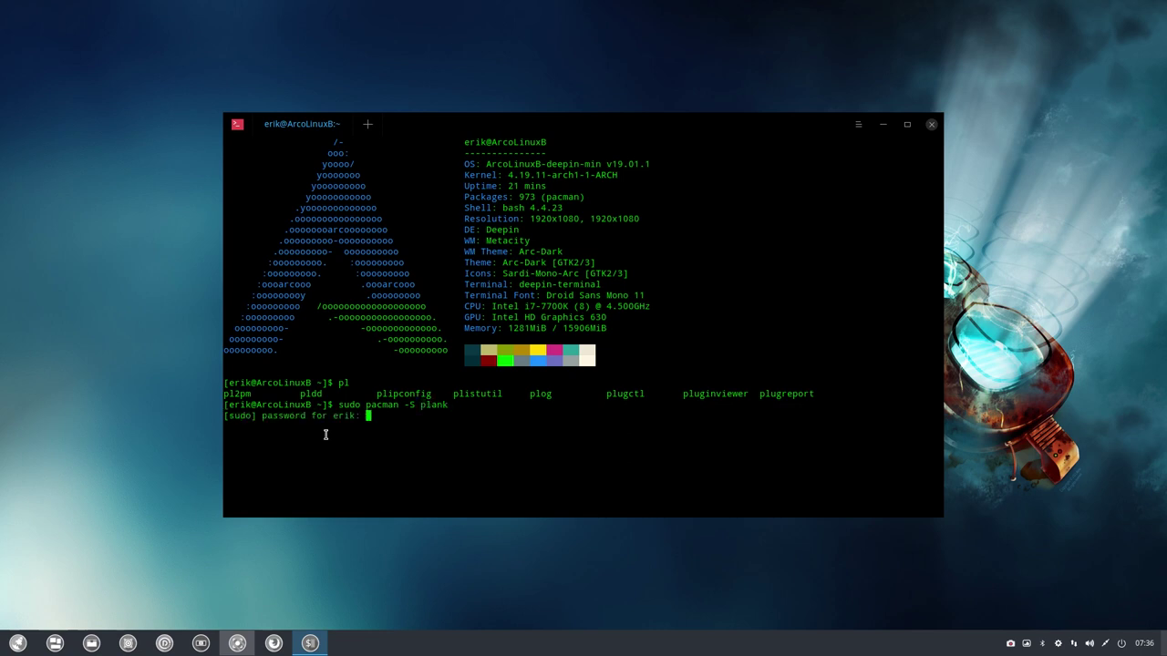
pyautogui.press('Return')
pyautogui.press('Return')
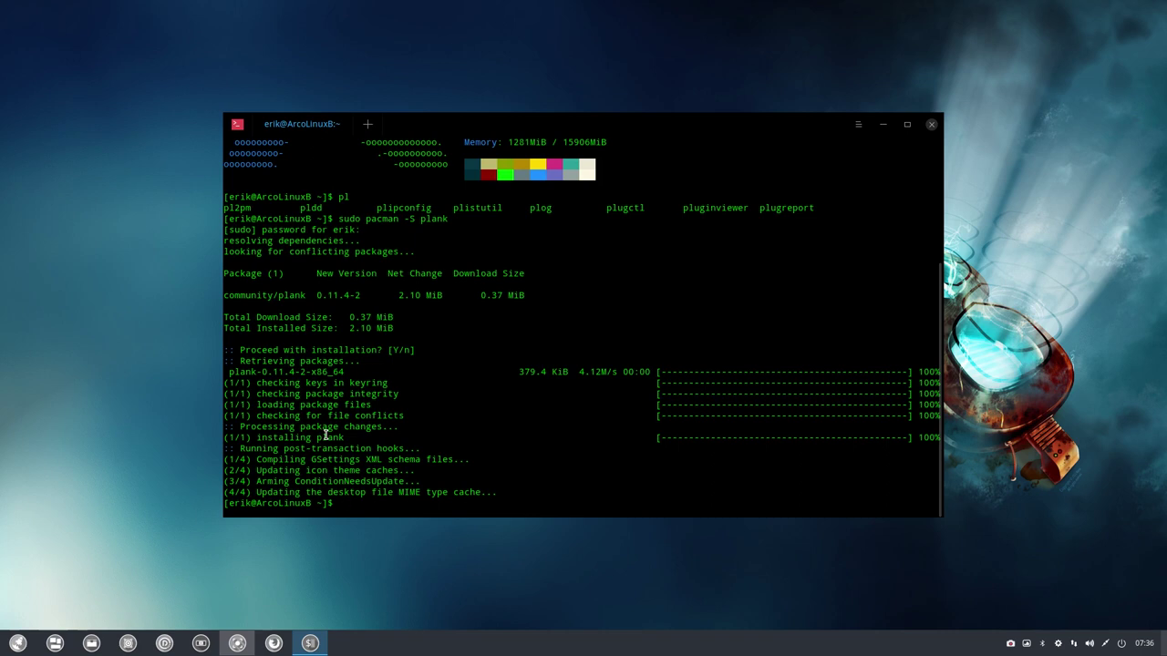
# - In Pamac, browse the arcolinux_repo, arcolinux_repo_3party and submicron package lists
pyautogui.click(1073, 643)
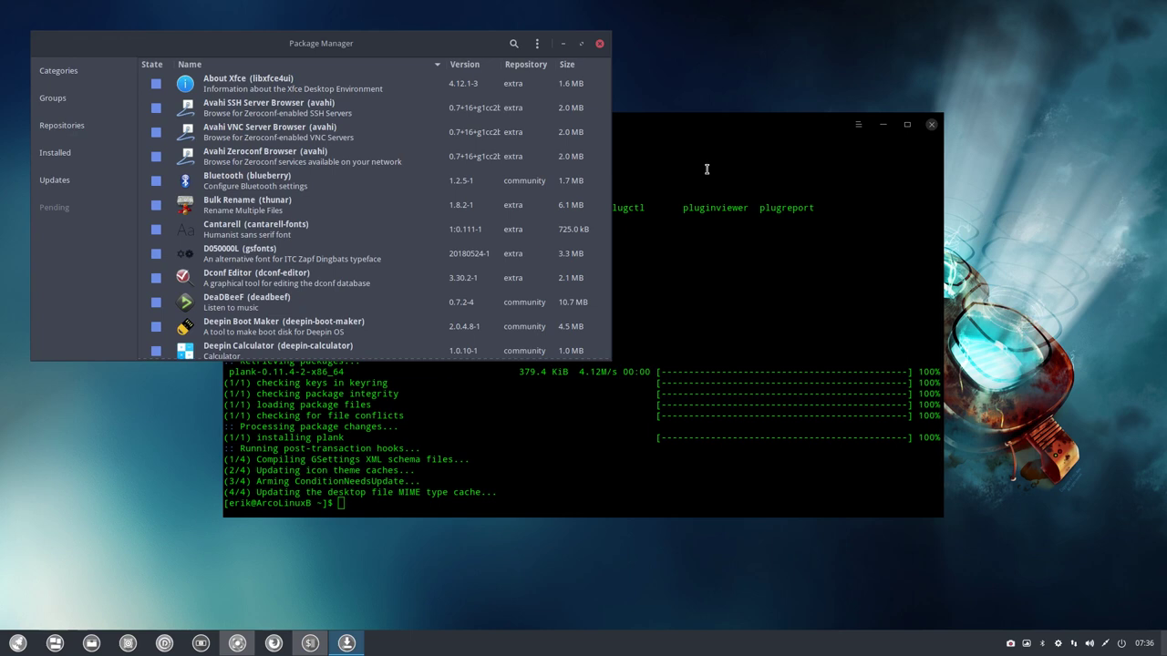
pyautogui.moveTo(370, 40); pyautogui.dragTo(706, 89)
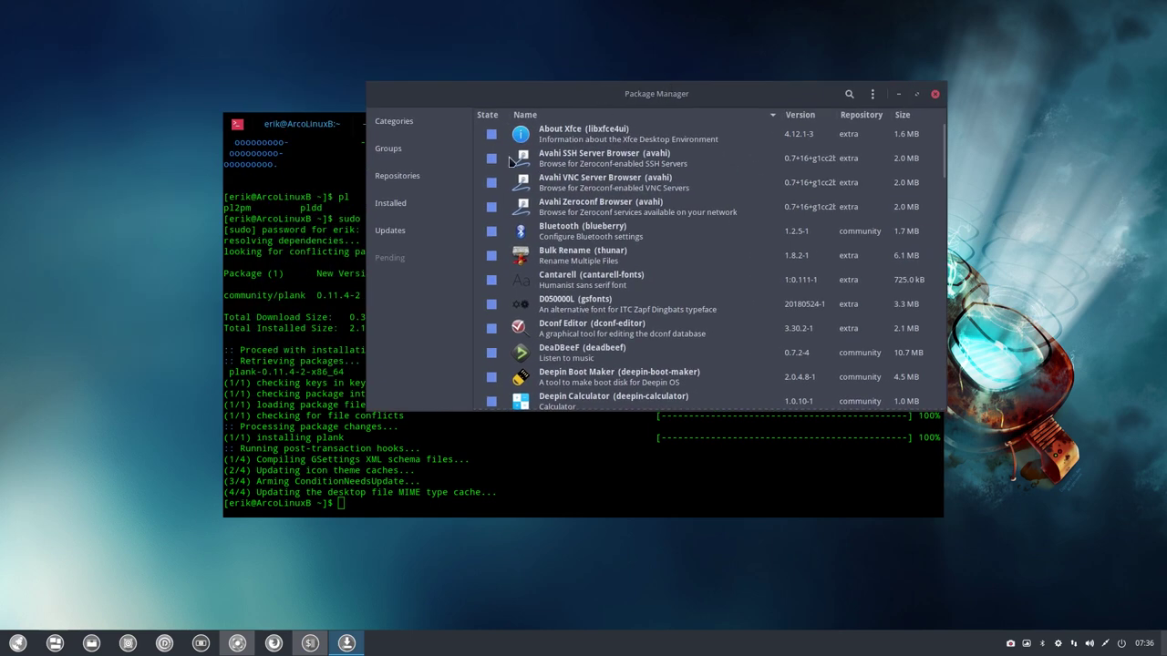
pyautogui.click(409, 187)
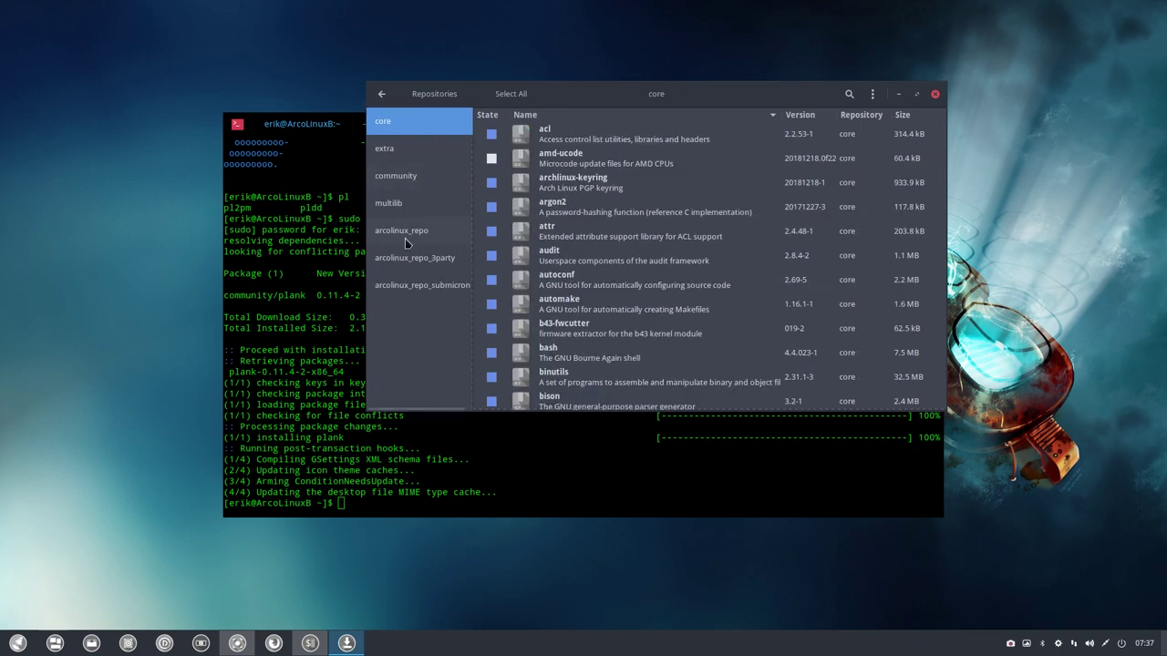
pyautogui.click(406, 241)
pyautogui.click(420, 259)
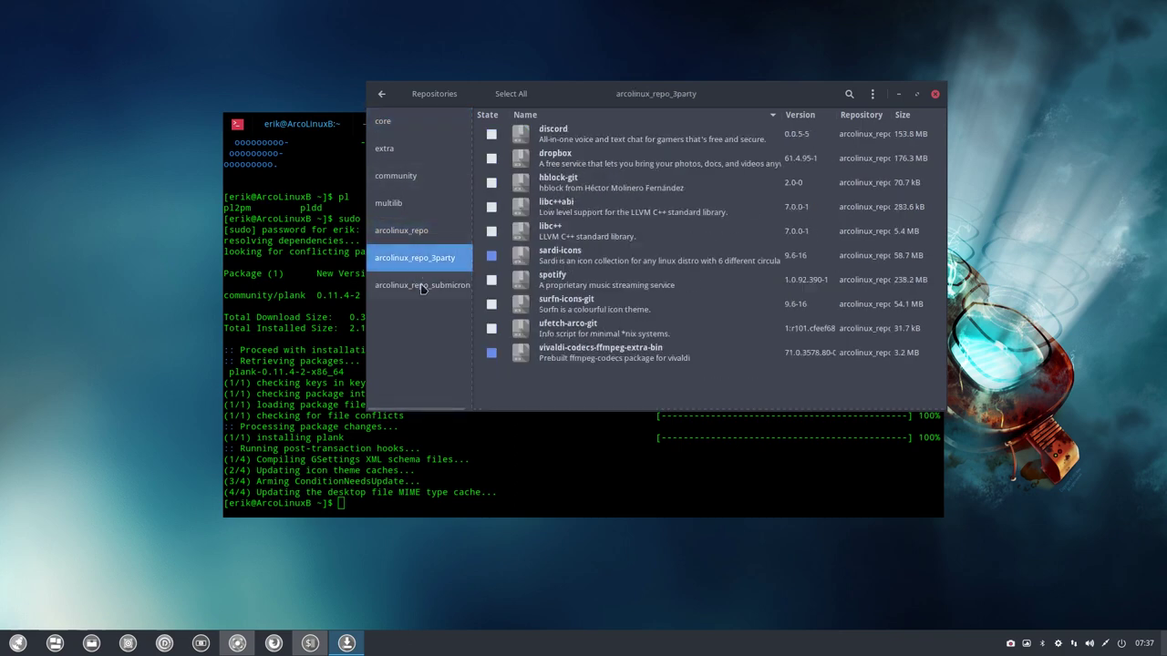
pyautogui.click(420, 284)
pyautogui.click(415, 231)
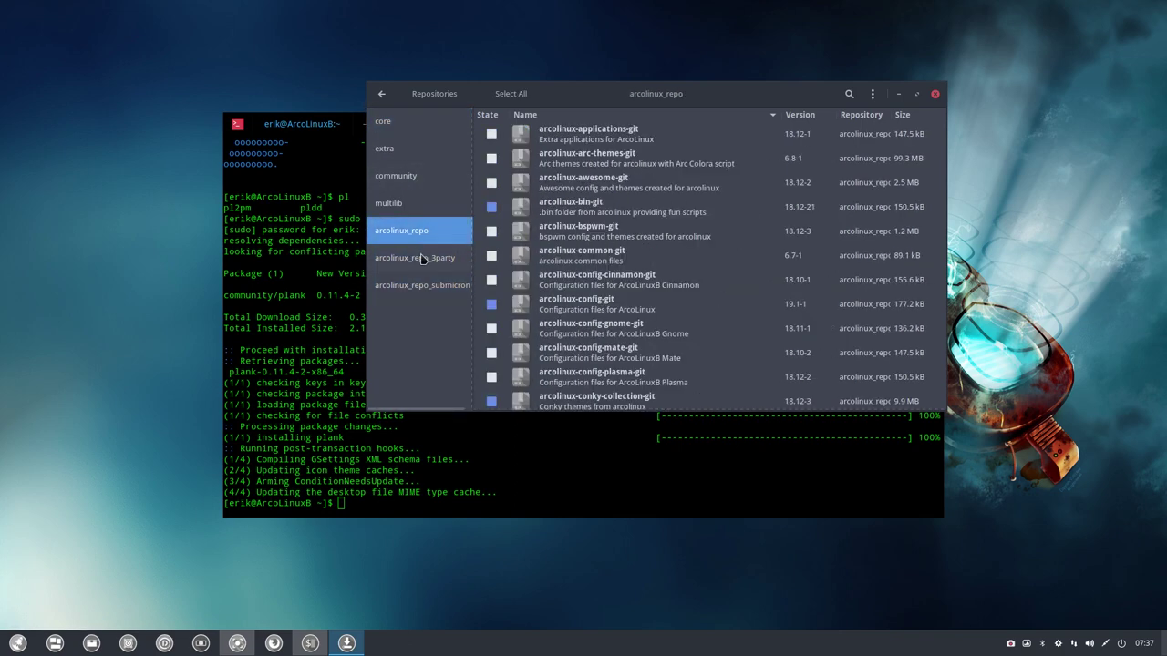
pyautogui.click(422, 259)
pyautogui.click(412, 231)
pyautogui.scroll(-5, 602, 216)
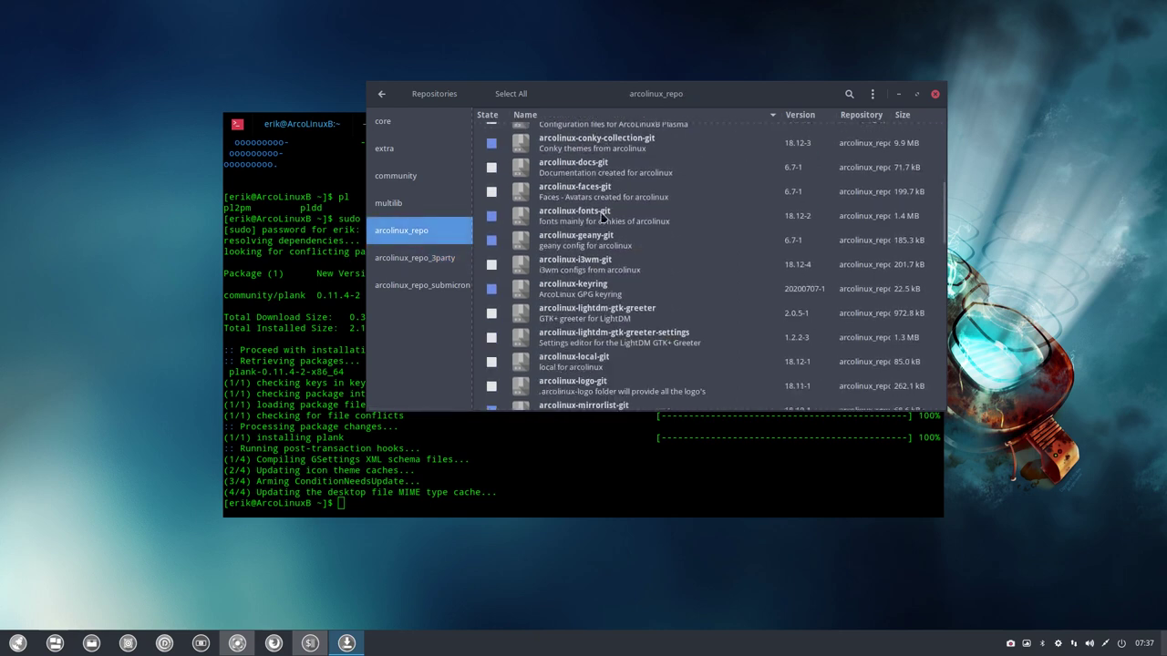
pyautogui.scroll(-7, 601, 216)
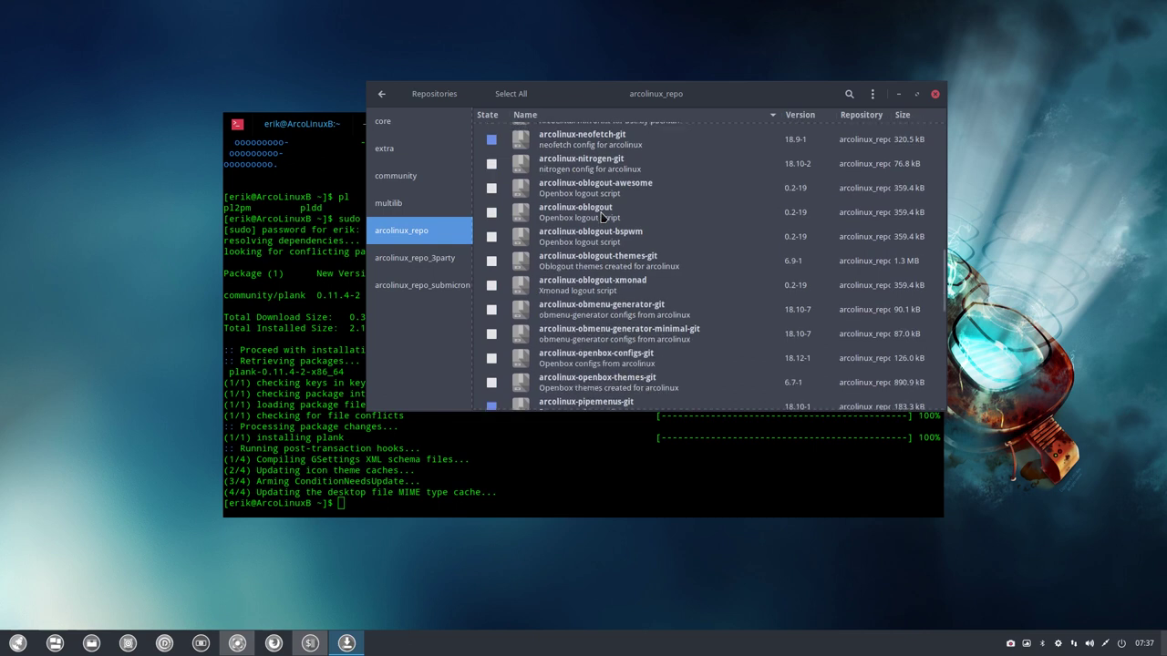
pyautogui.scroll(-4, 601, 216)
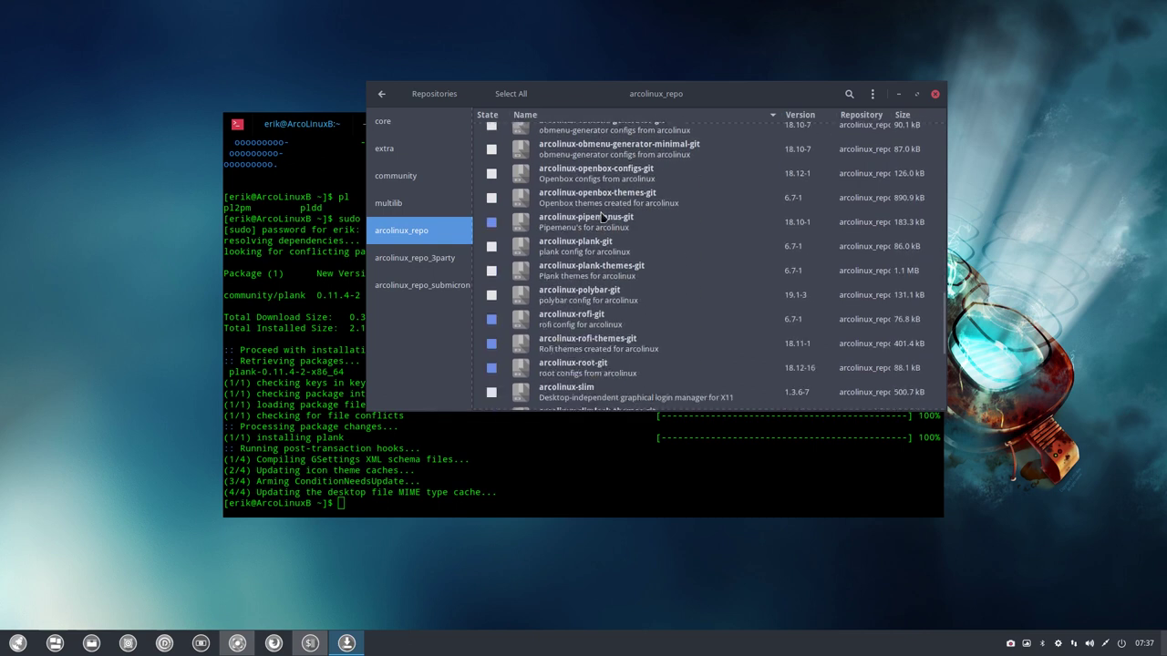
# - Install arcolinux-plank-git and arcolinux-plank-themes-git, authenticate, and close Pamac
pyautogui.click(490, 248)
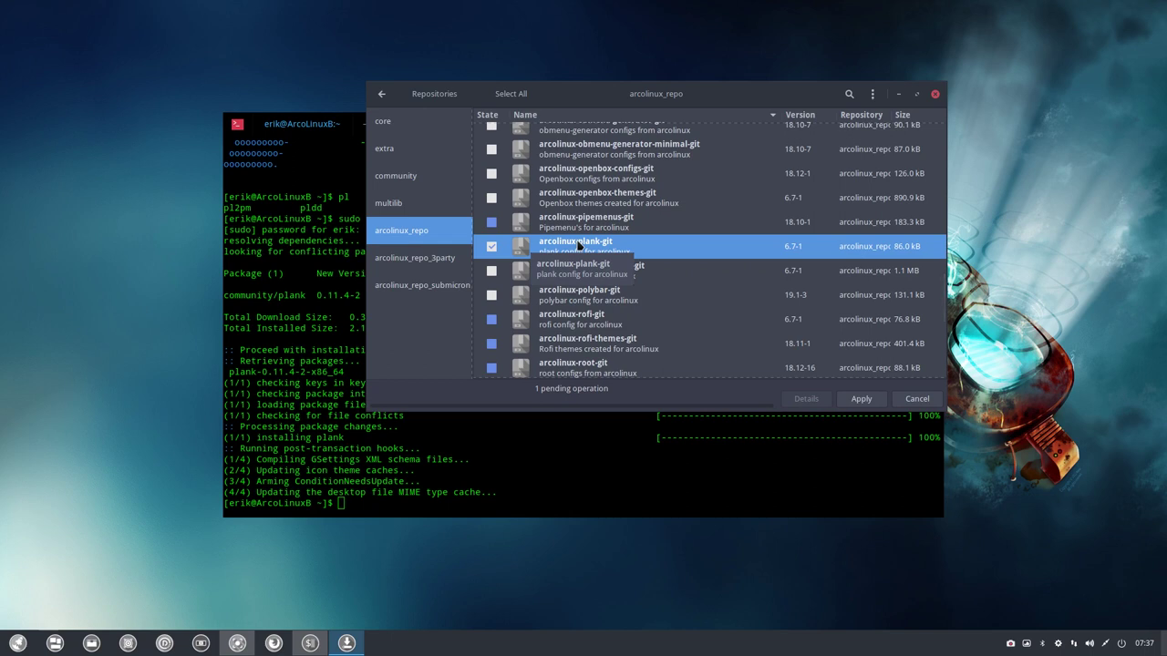
pyautogui.click(491, 272)
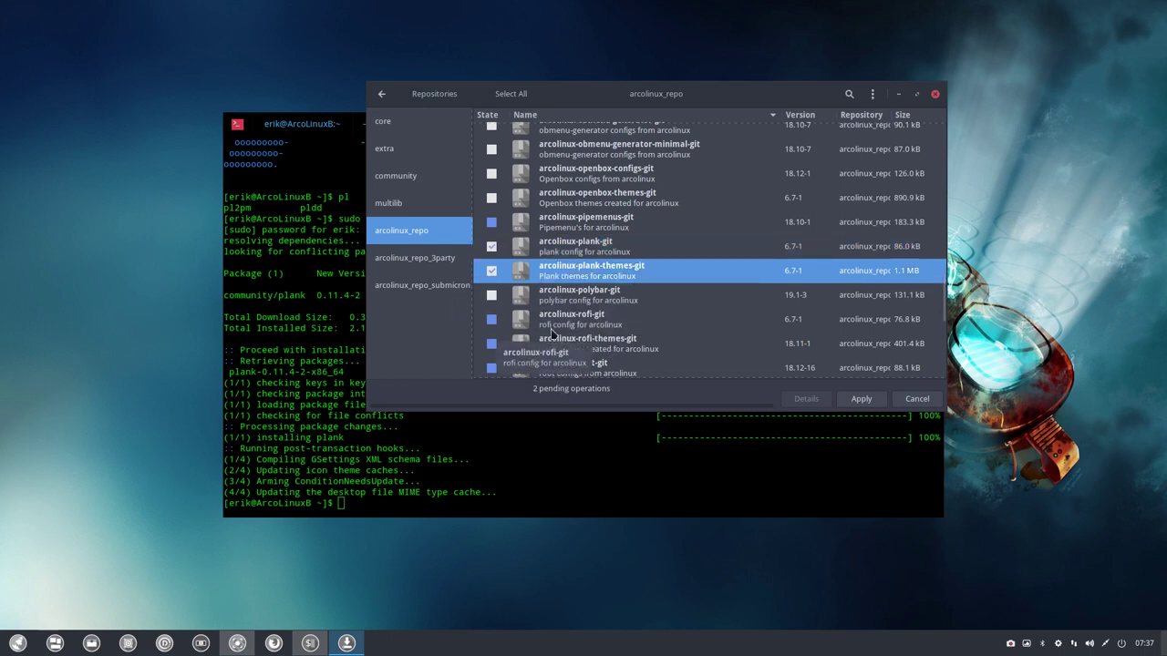
pyautogui.click(861, 399)
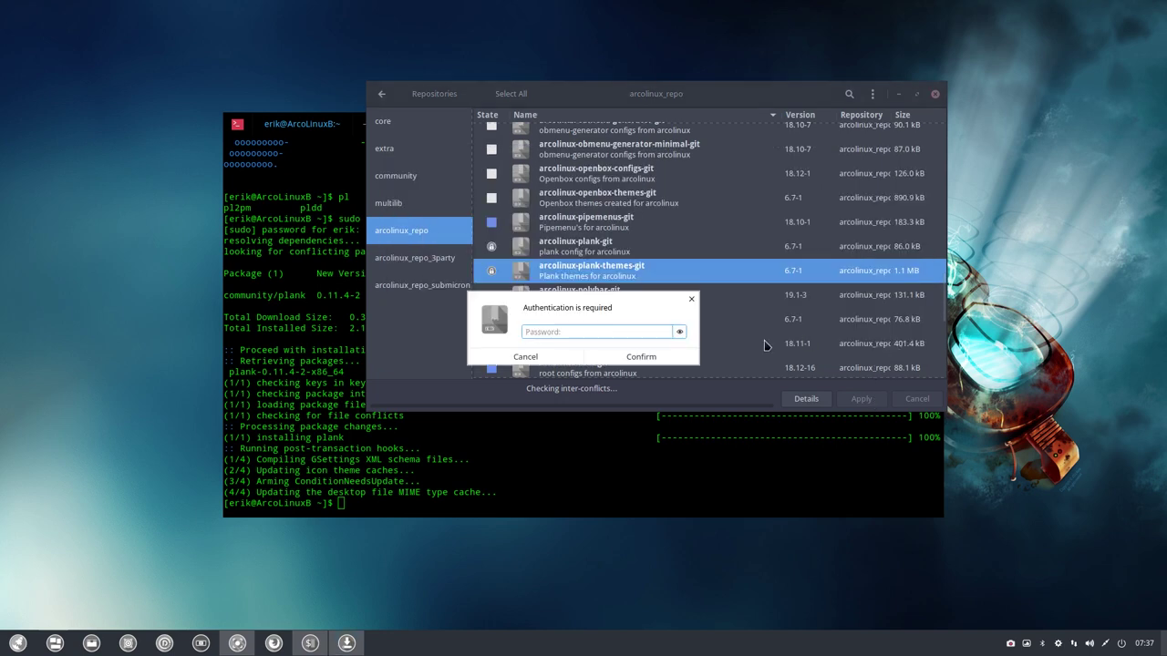
pyautogui.write('*****')
pyautogui.press('Return')
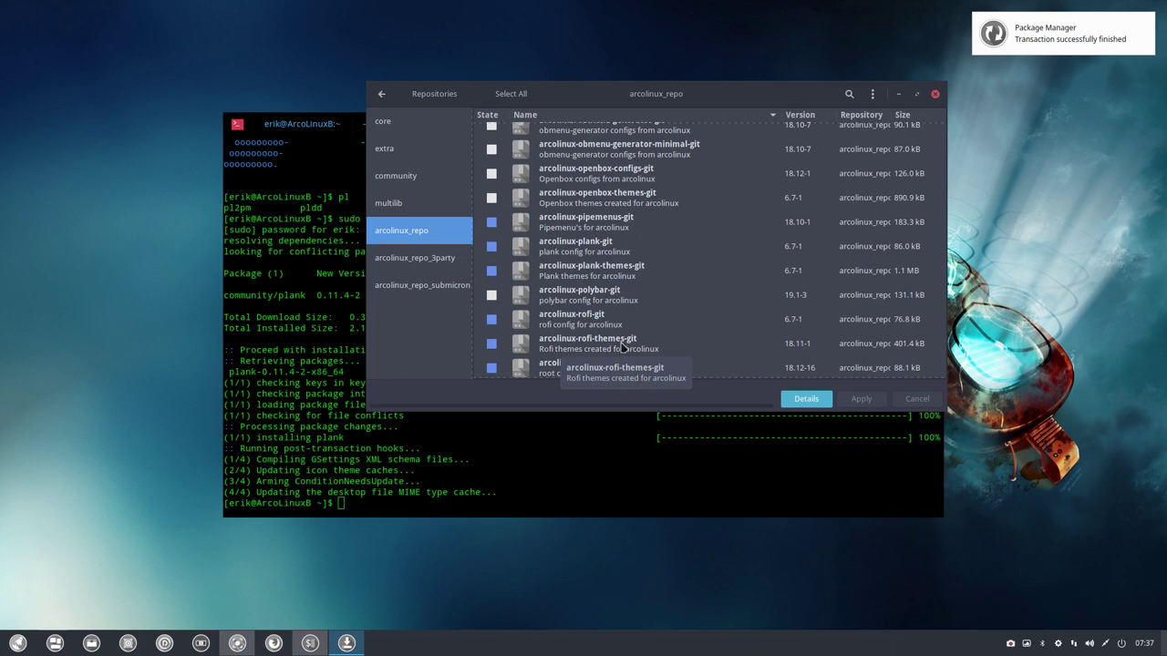
pyautogui.click(935, 94)
# - Close the terminal, launch Plank via a launcher search for 'plank', and right-click its dock
pyautogui.click(930, 126)
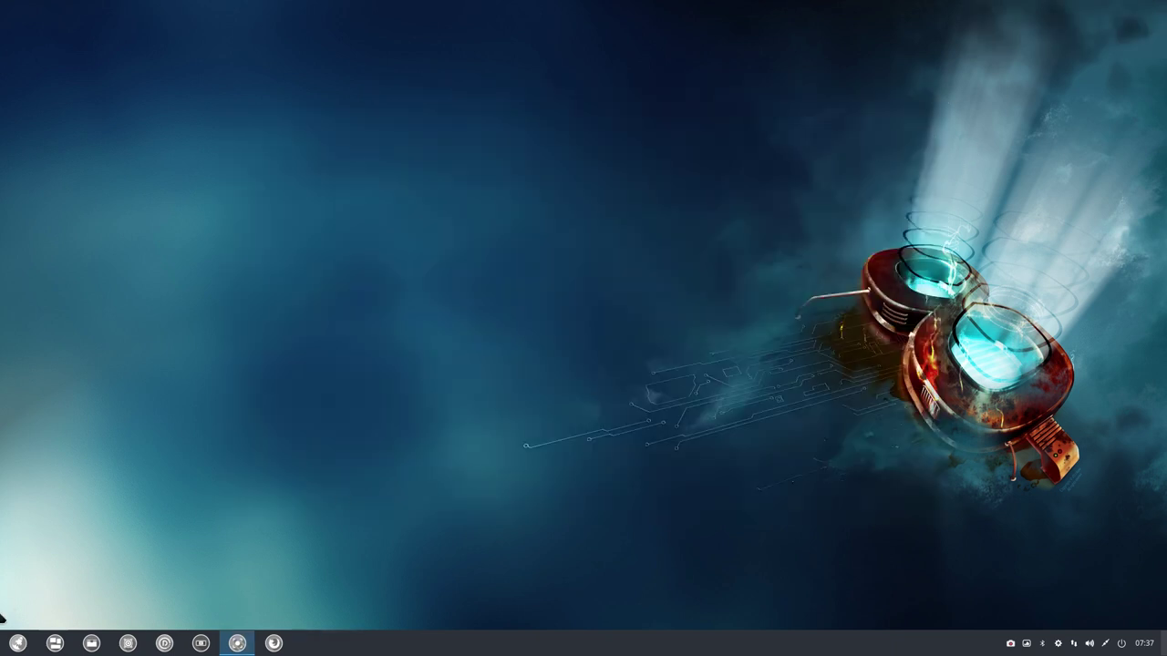
pyautogui.click(17, 642)
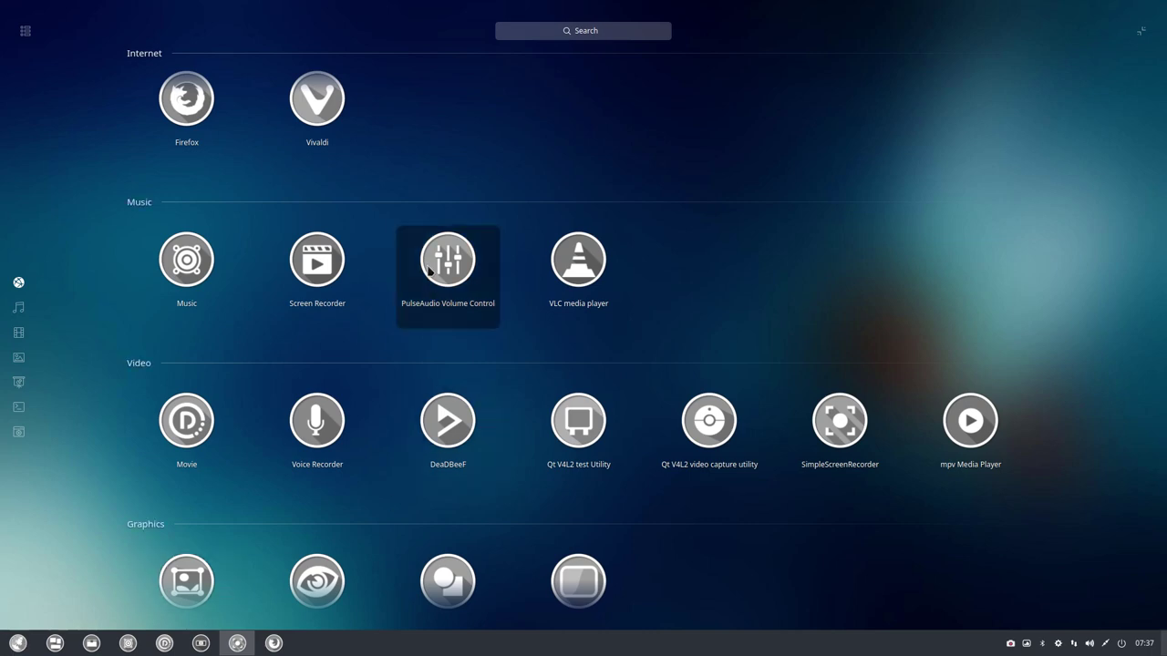
pyautogui.write('plank')
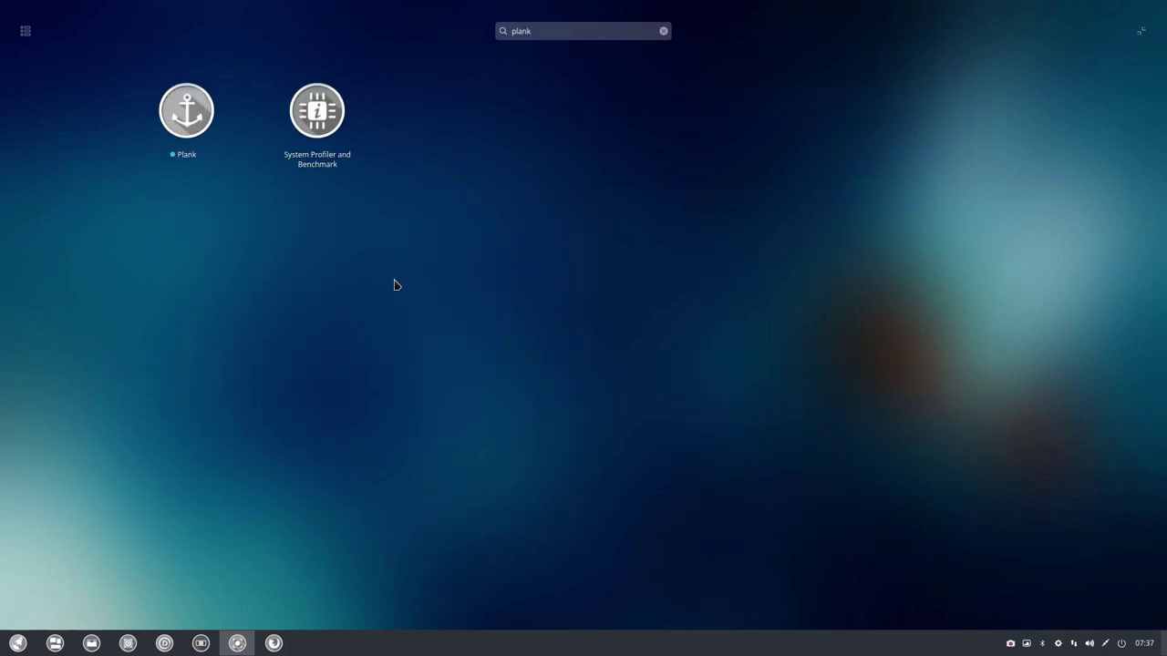
pyautogui.click(220, 128)
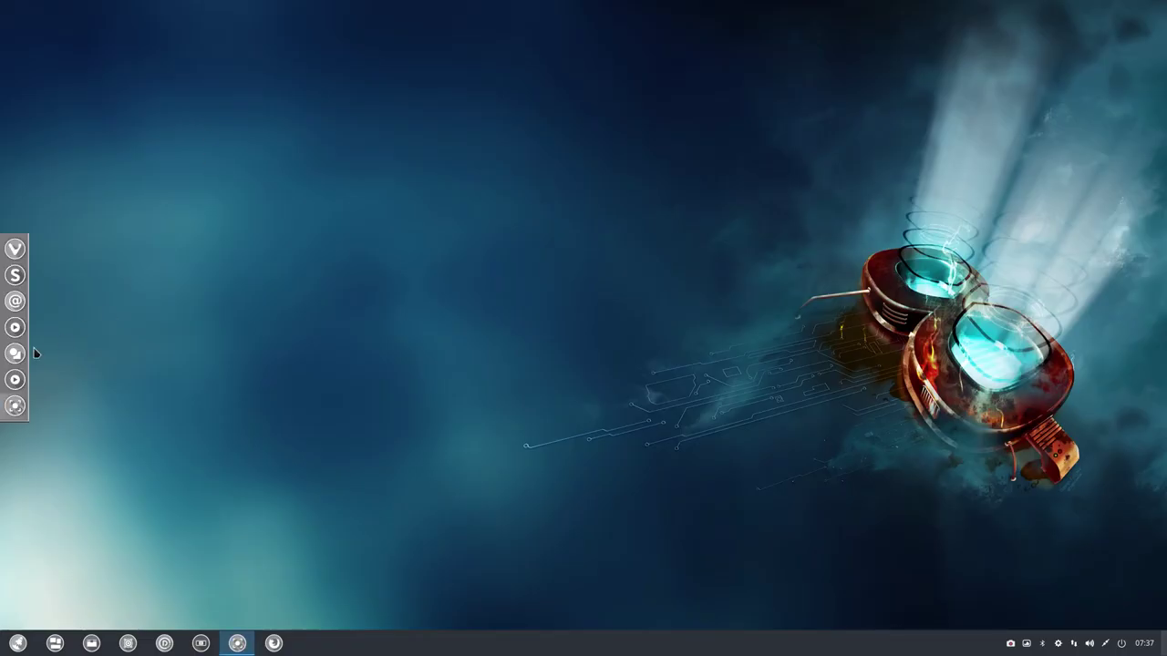
pyautogui.rightClick(12, 355)
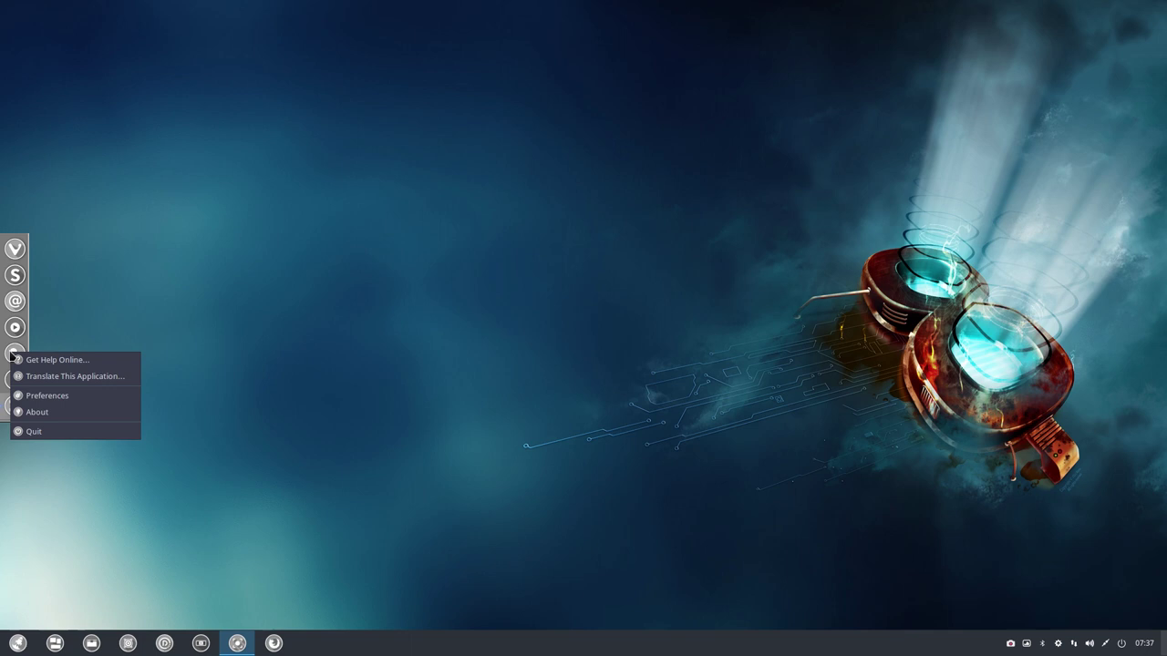
# - In Plank Preferences, set the dock Position to Top
pyautogui.click(85, 397)
pyautogui.click(501, 283)
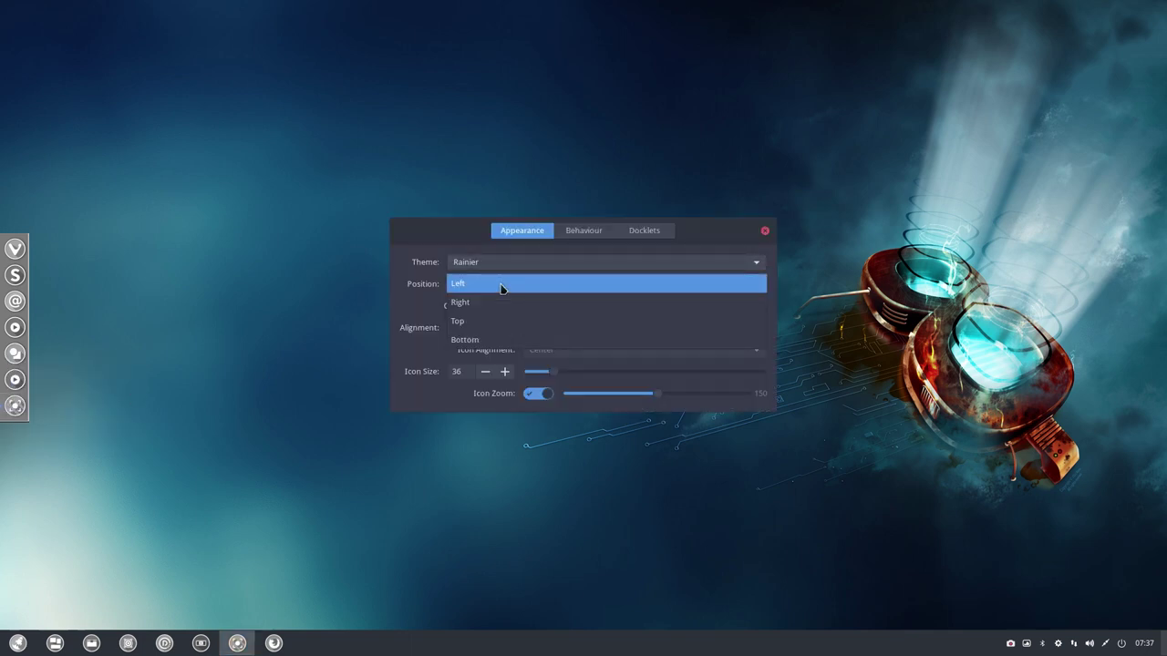
pyautogui.click(495, 319)
# - Choose the Madterky dock theme from the theme list and close Preferences
pyautogui.click(538, 263)
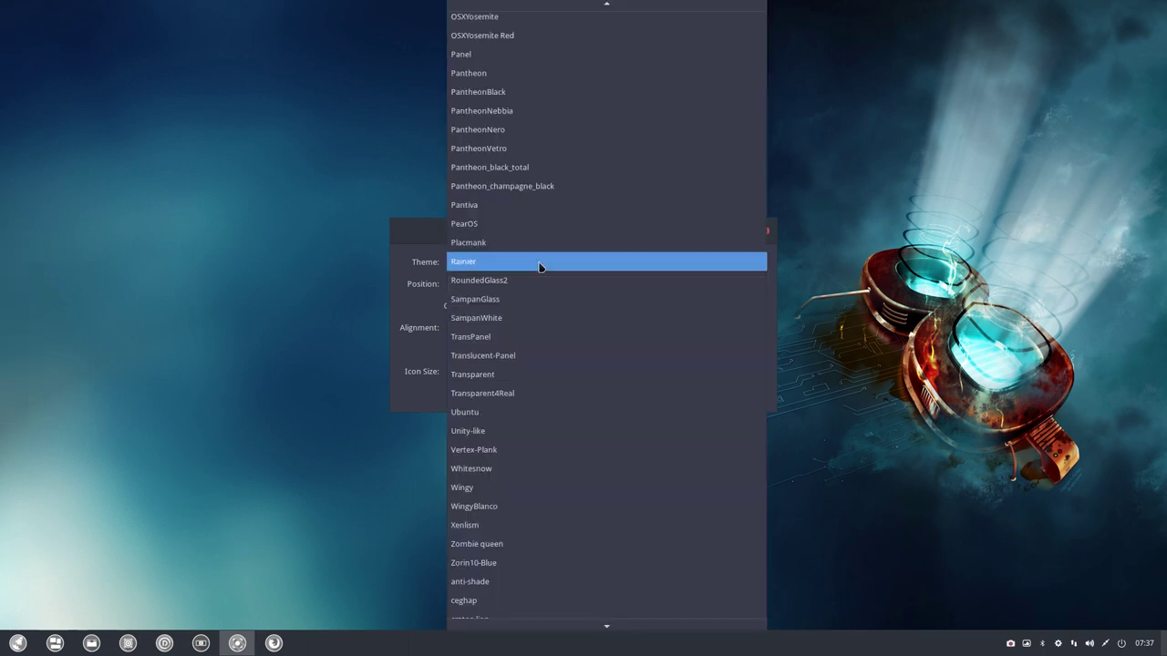
pyautogui.click(538, 275)
pyautogui.scroll(-4, 539, 272)
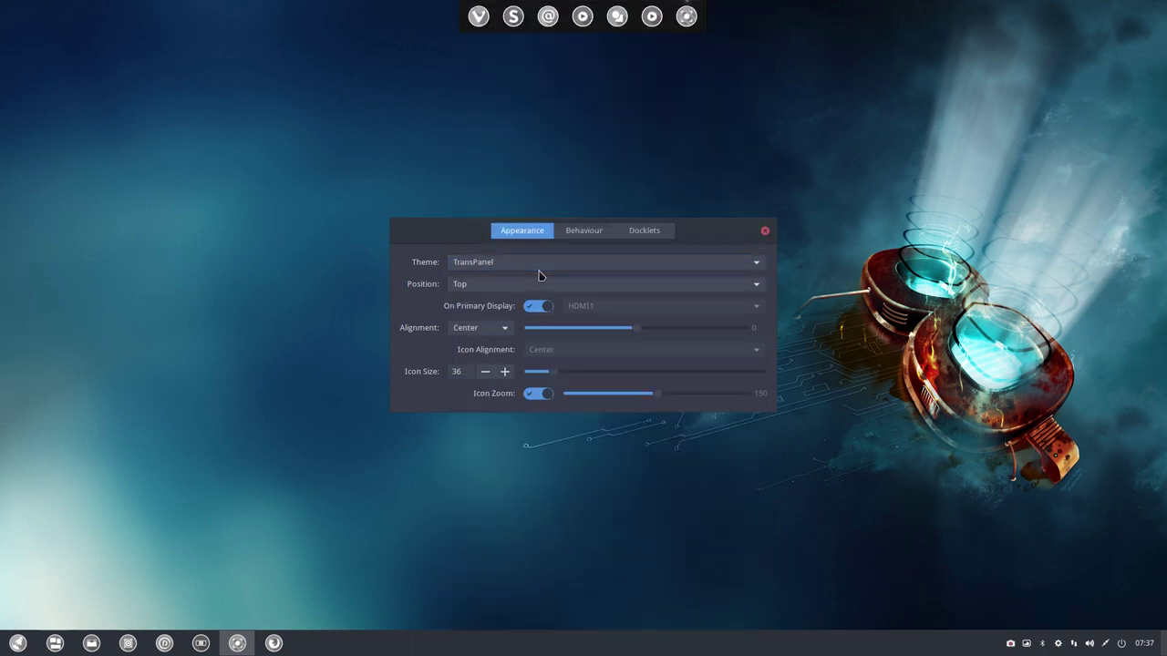
pyautogui.scroll(1, 539, 272)
pyautogui.scroll(-1, 539, 272)
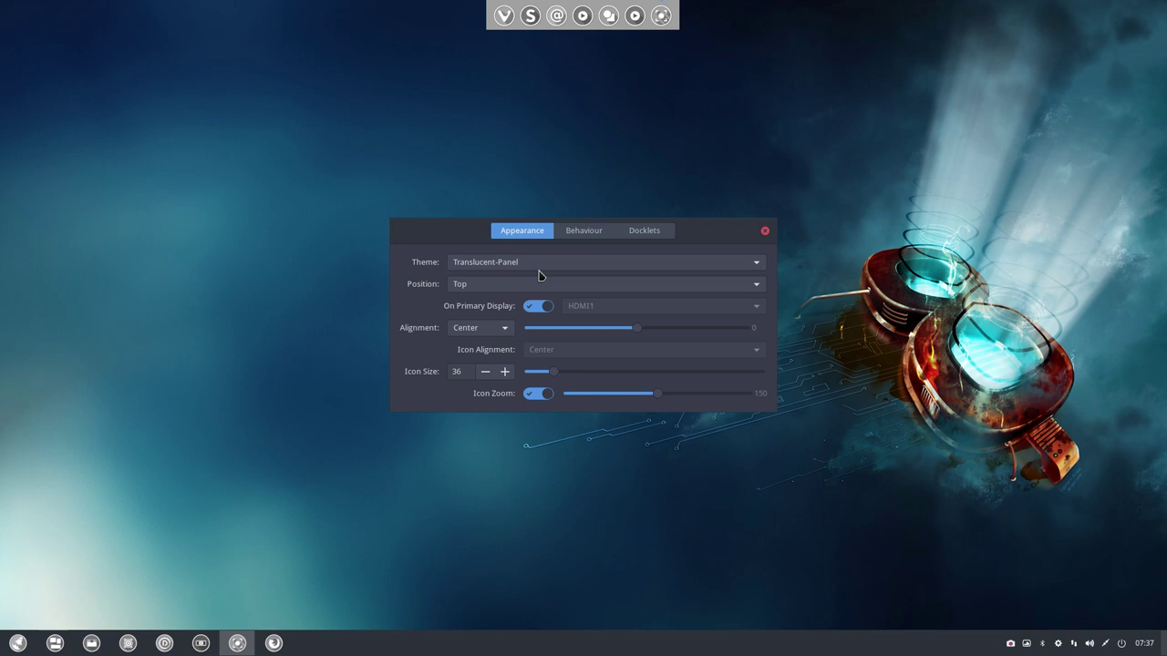
pyautogui.scroll(-4, 538, 275)
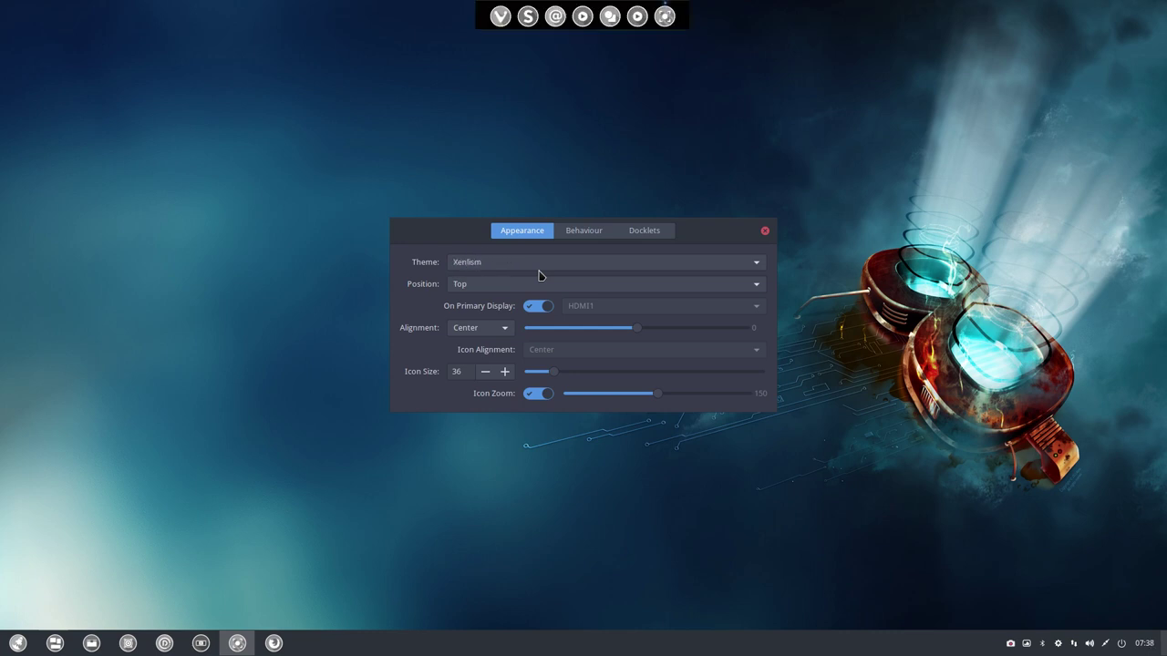
pyautogui.scroll(-4, 538, 276)
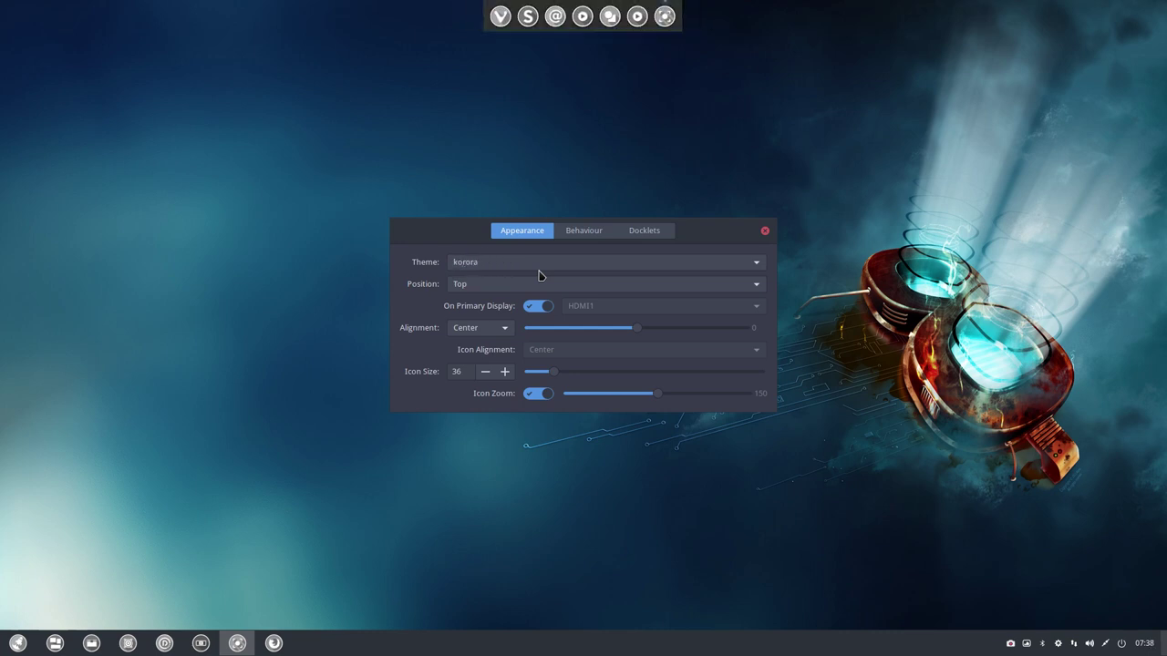
pyautogui.scroll(-2, 539, 275)
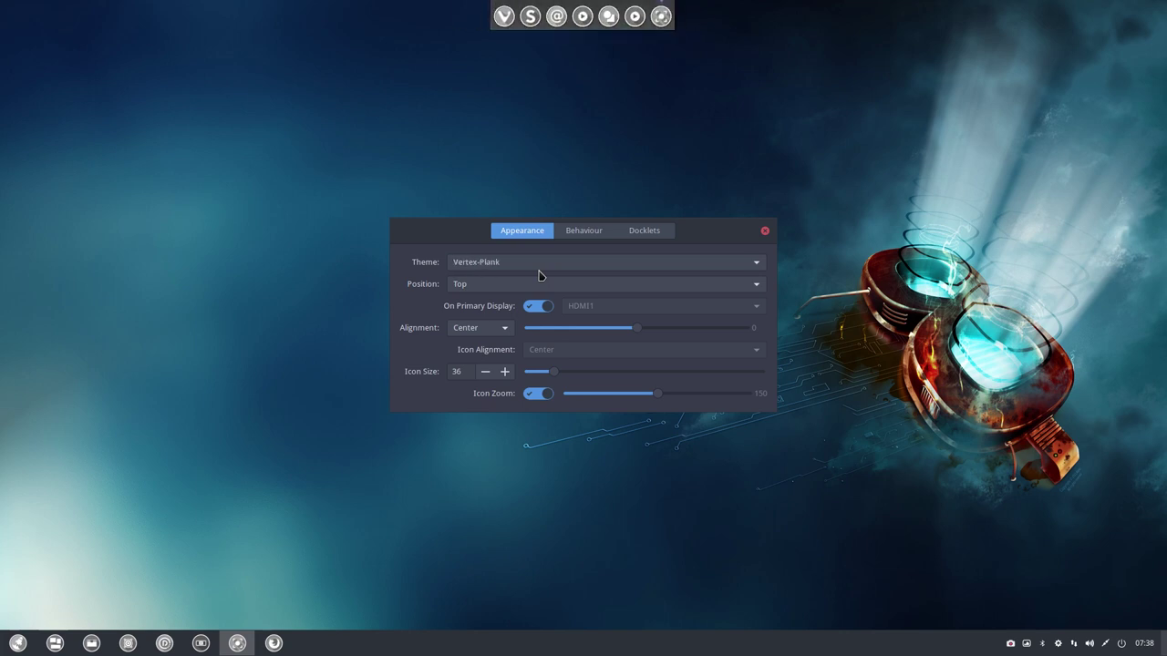
pyautogui.scroll(-1, 539, 275)
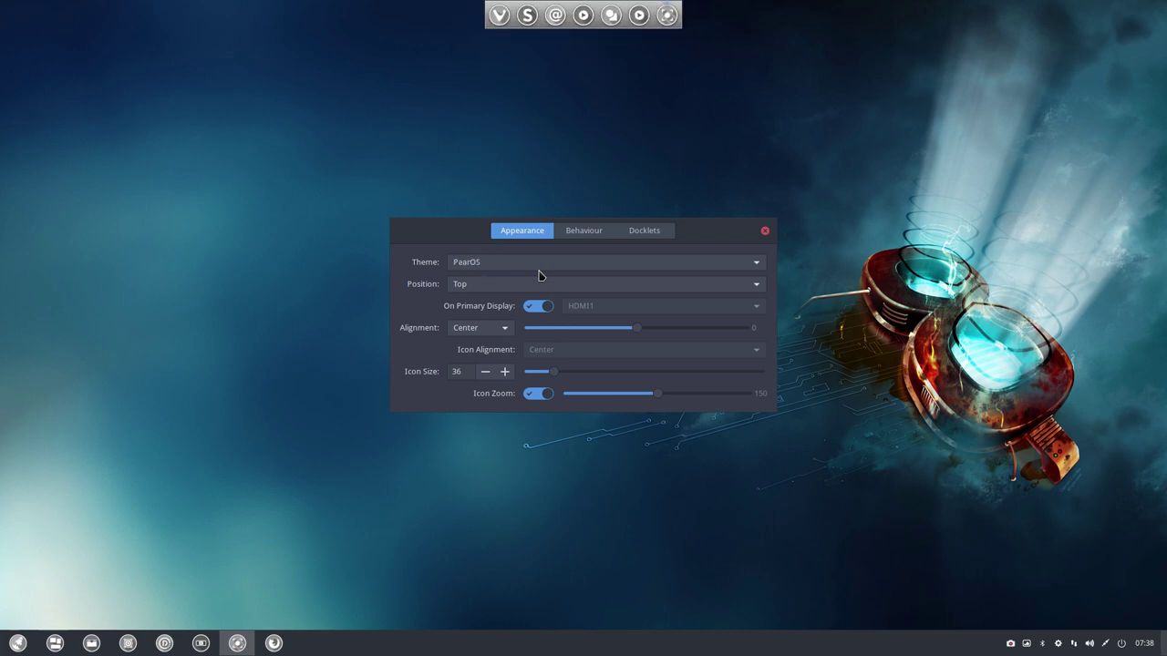
pyautogui.scroll(-4, 538, 275)
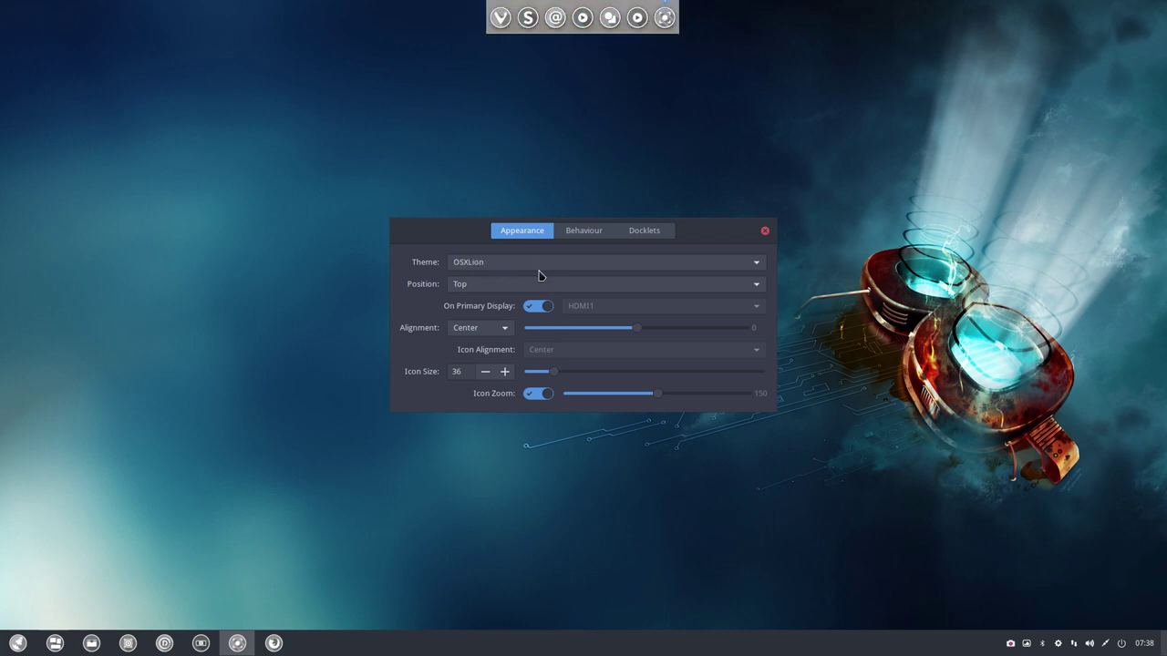
pyautogui.scroll(-4, 538, 275)
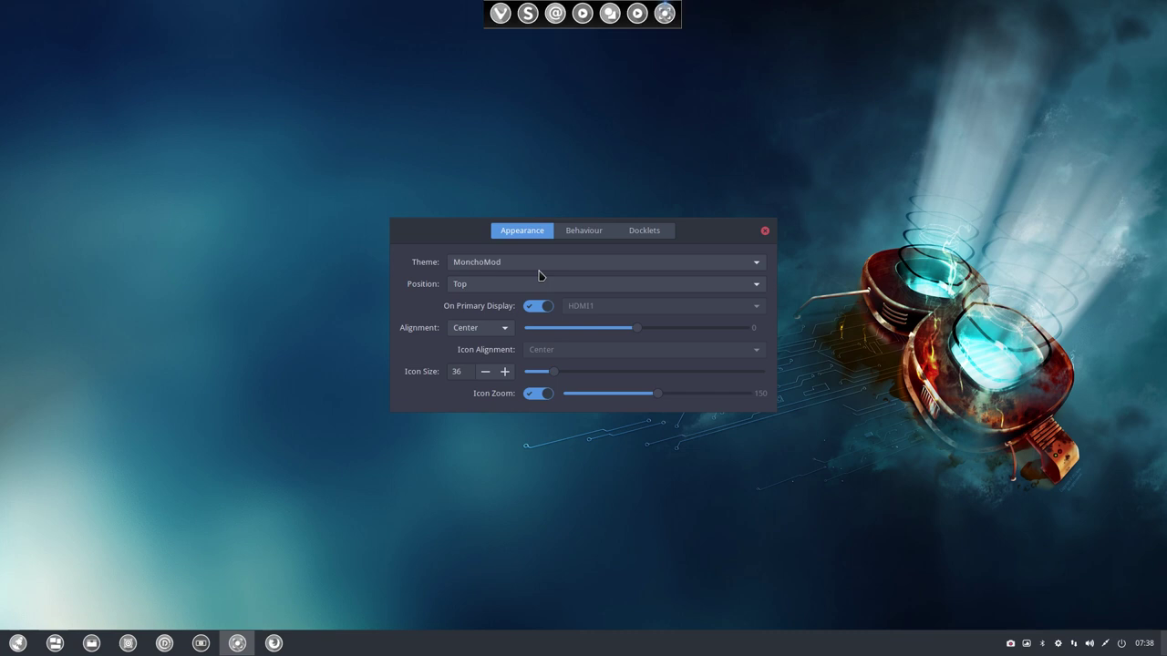
pyautogui.scroll(-3, 539, 275)
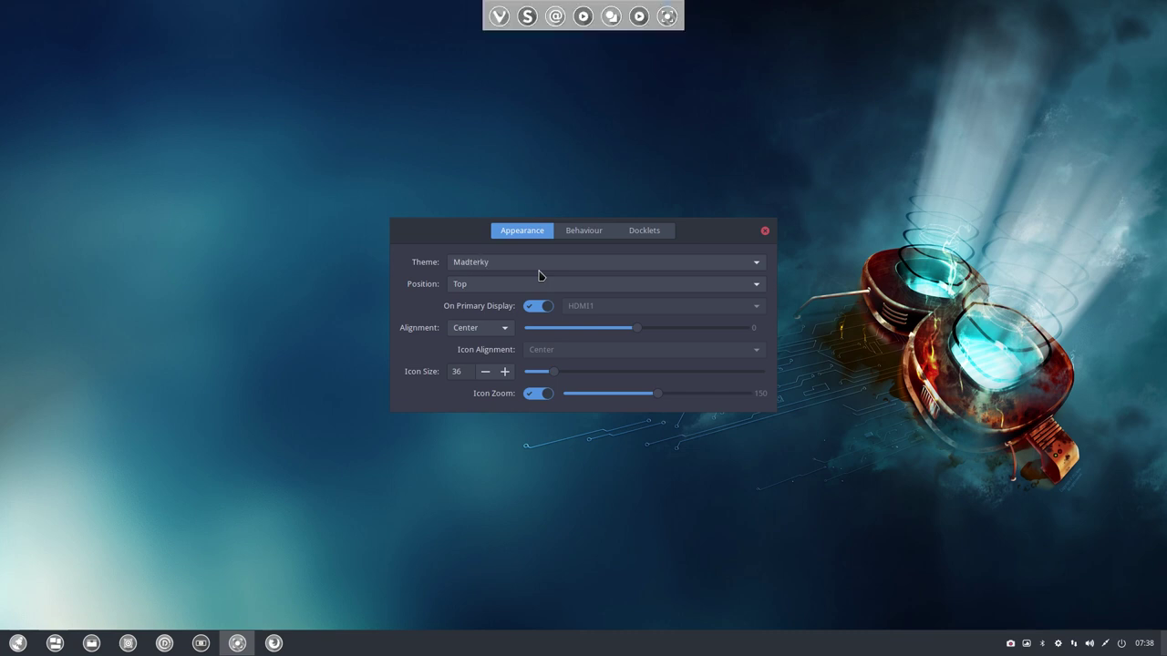
pyautogui.click(765, 232)
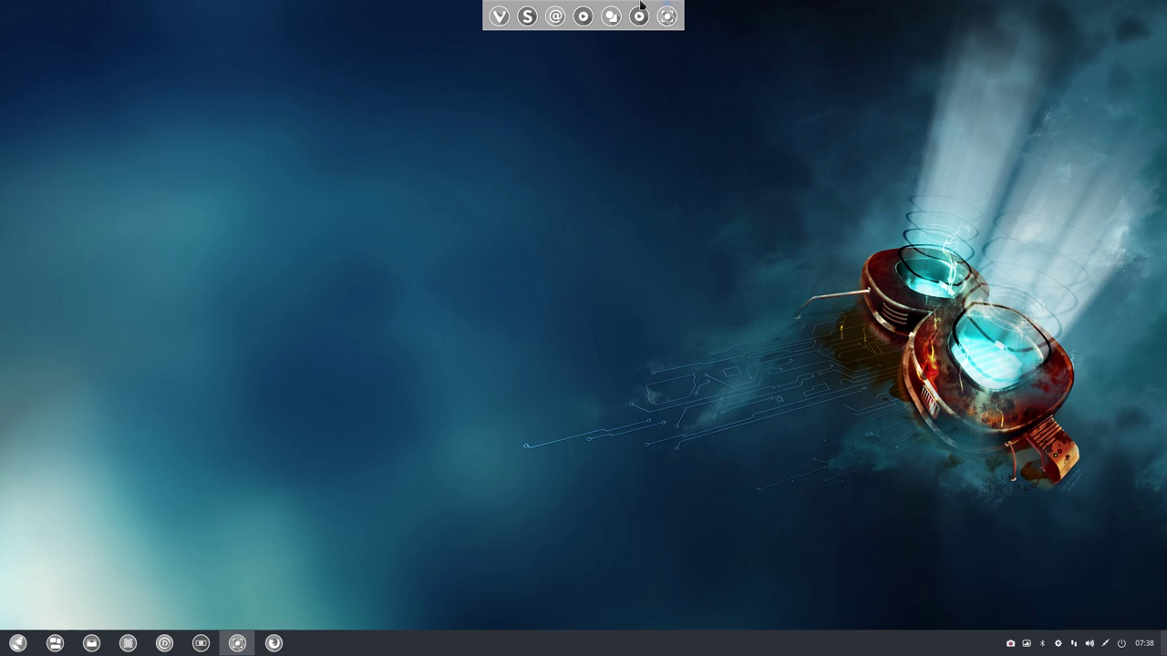
# - Reopen Plank Preferences, keep Icon Zoom enabled and set it to 131
pyautogui.rightClick(586, 14)
pyautogui.click(621, 54)
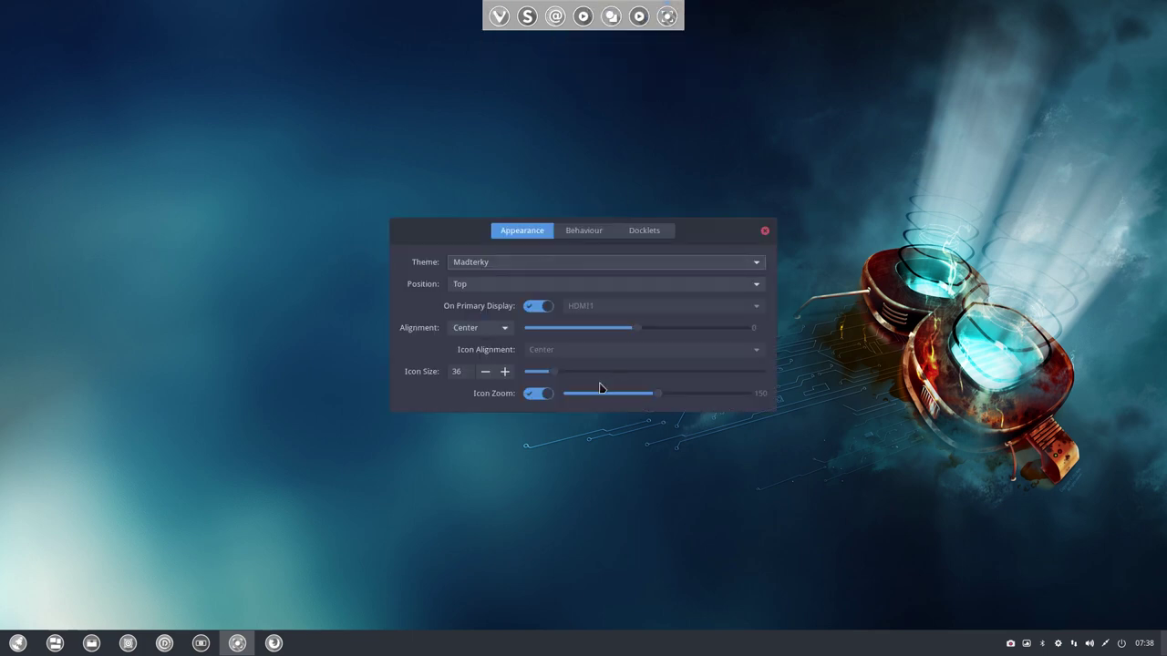
pyautogui.moveTo(632, 402); pyautogui.dragTo(556, 401)
pyautogui.click(540, 394)
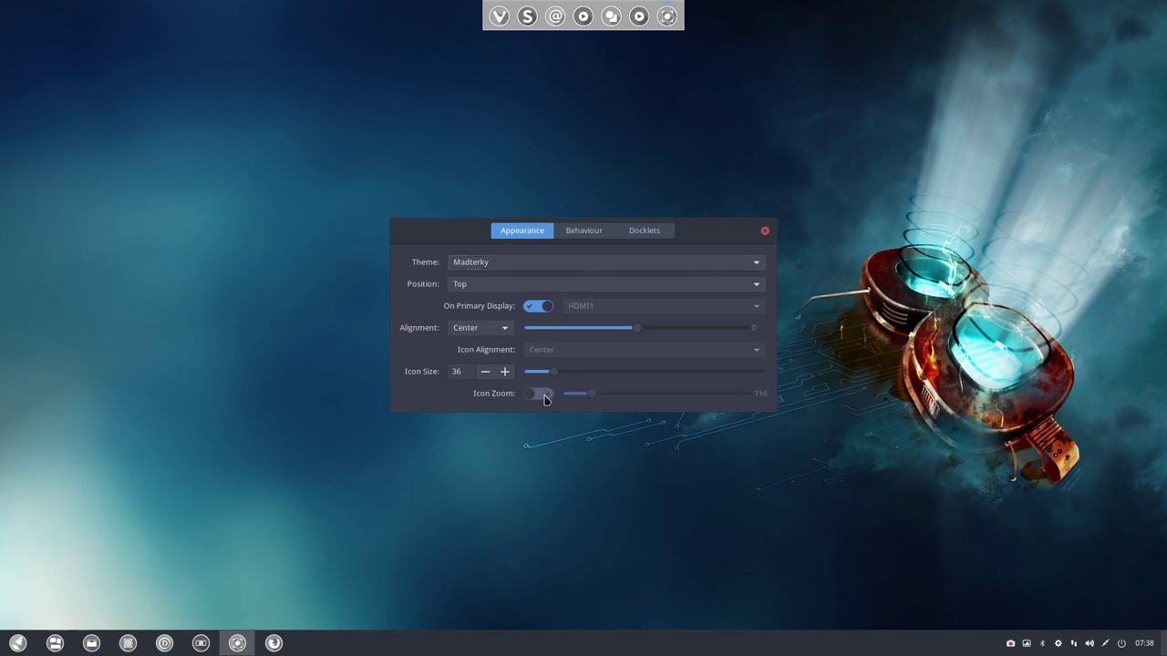
pyautogui.click(540, 394)
pyautogui.moveTo(592, 394); pyautogui.dragTo(625, 395)
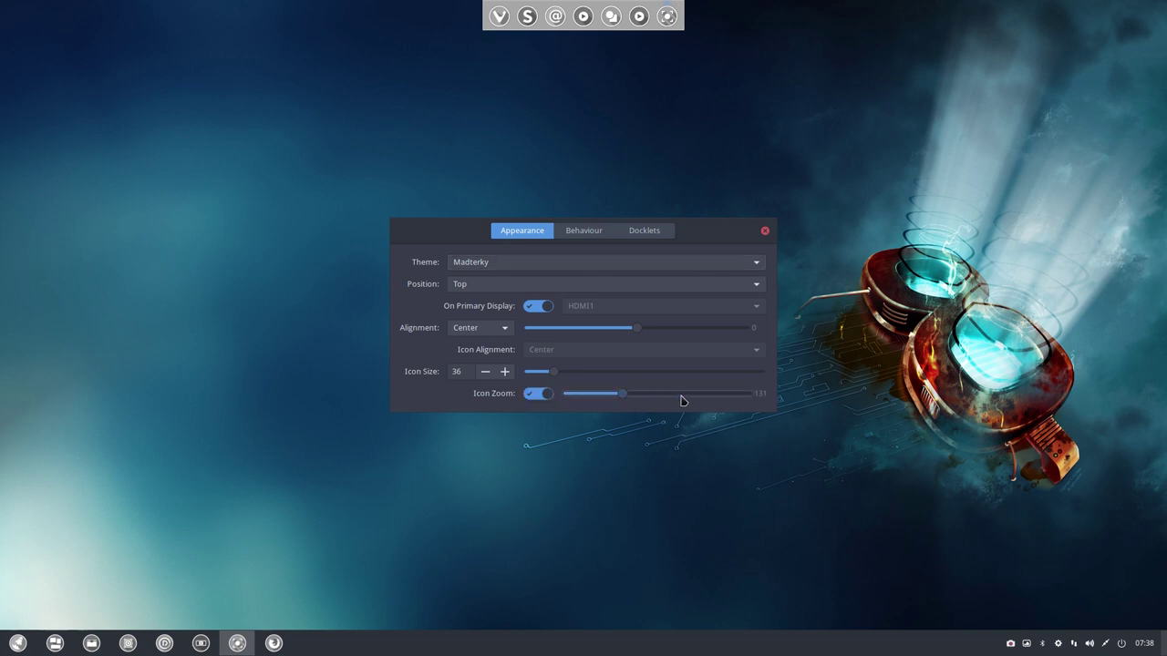
pyautogui.click(765, 231)
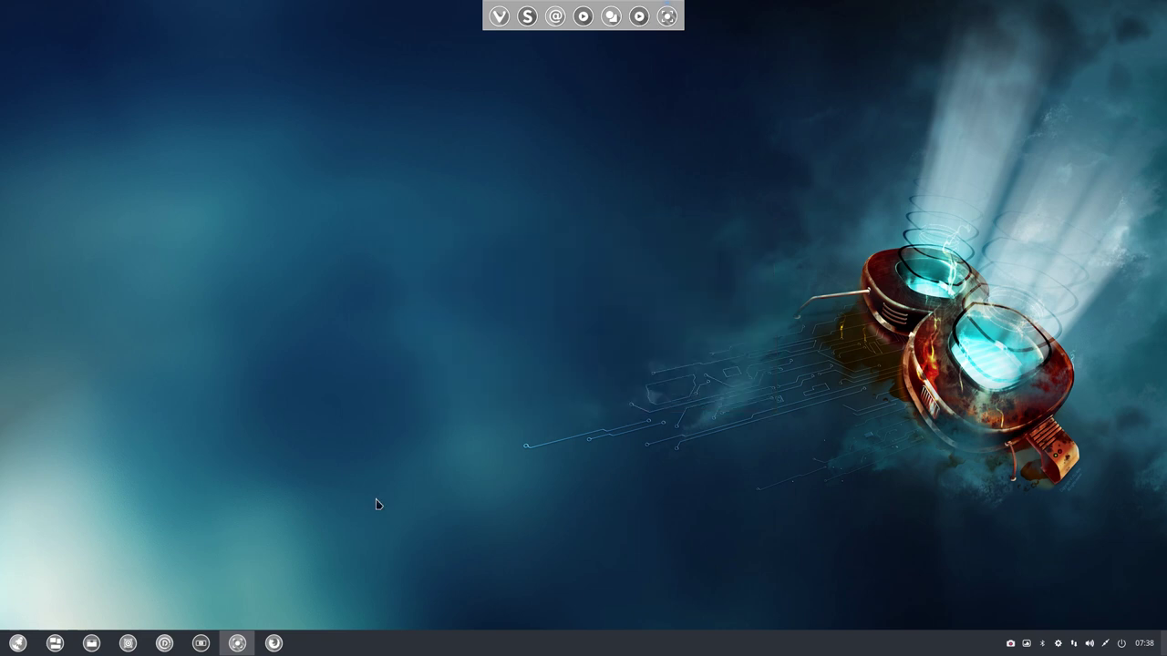
# - Turn on 'Enable window effect' under Control Center's Personalization settings, then close the panel
pyautogui.click(202, 643)
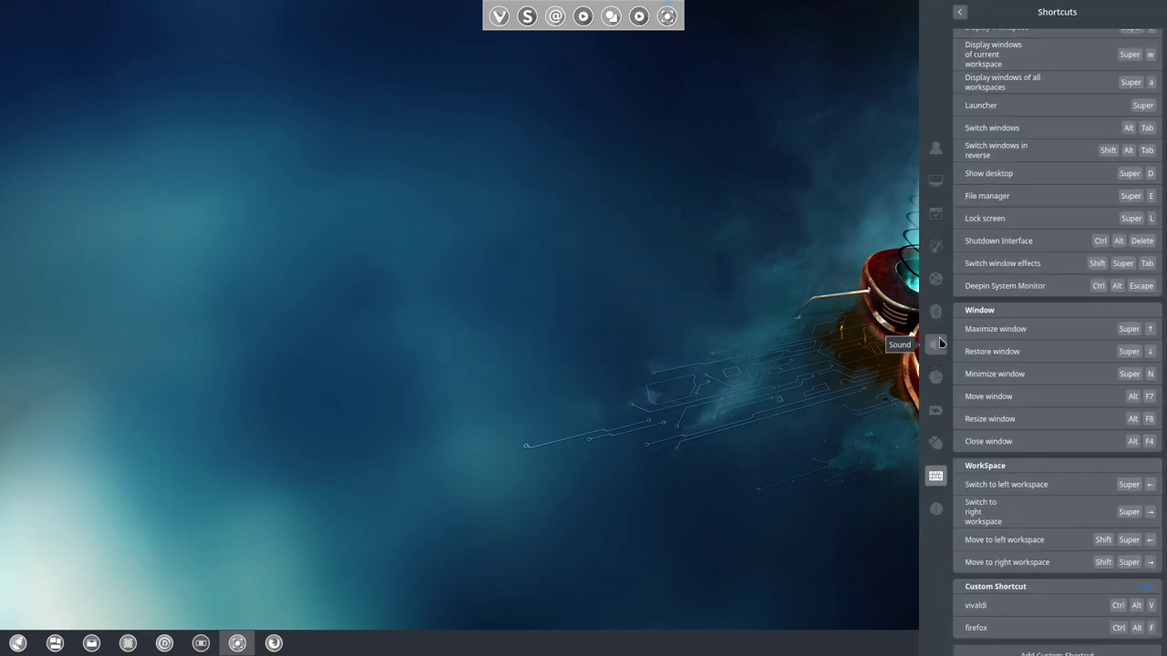
pyautogui.click(936, 248)
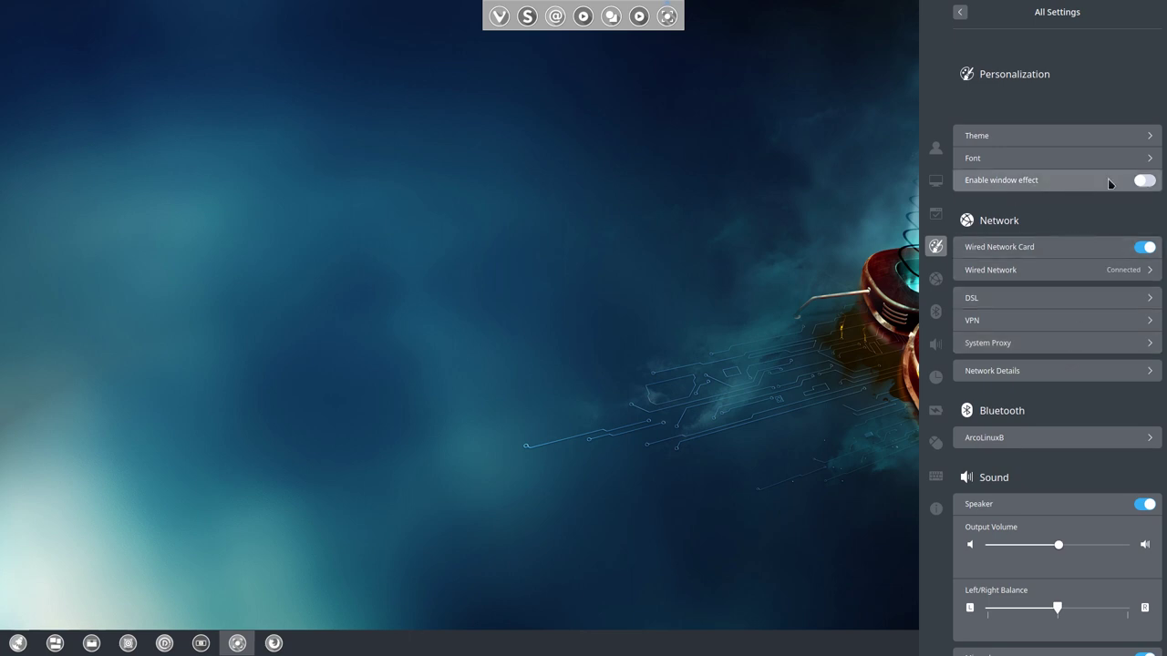
pyautogui.click(1150, 183)
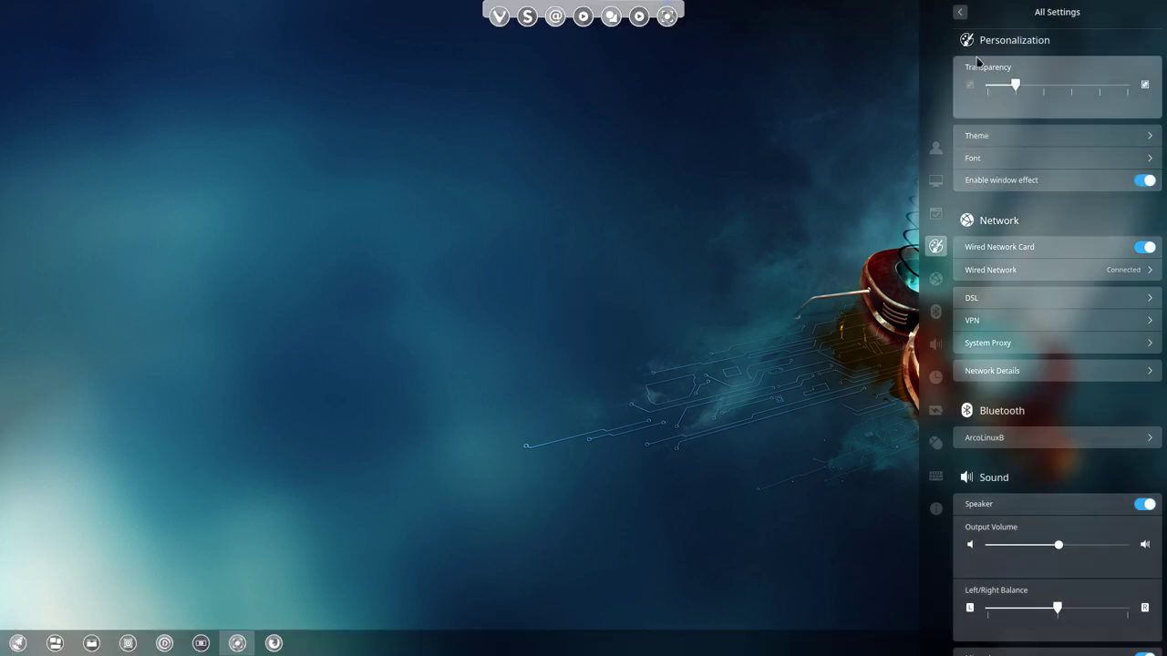
pyautogui.click(758, 470)
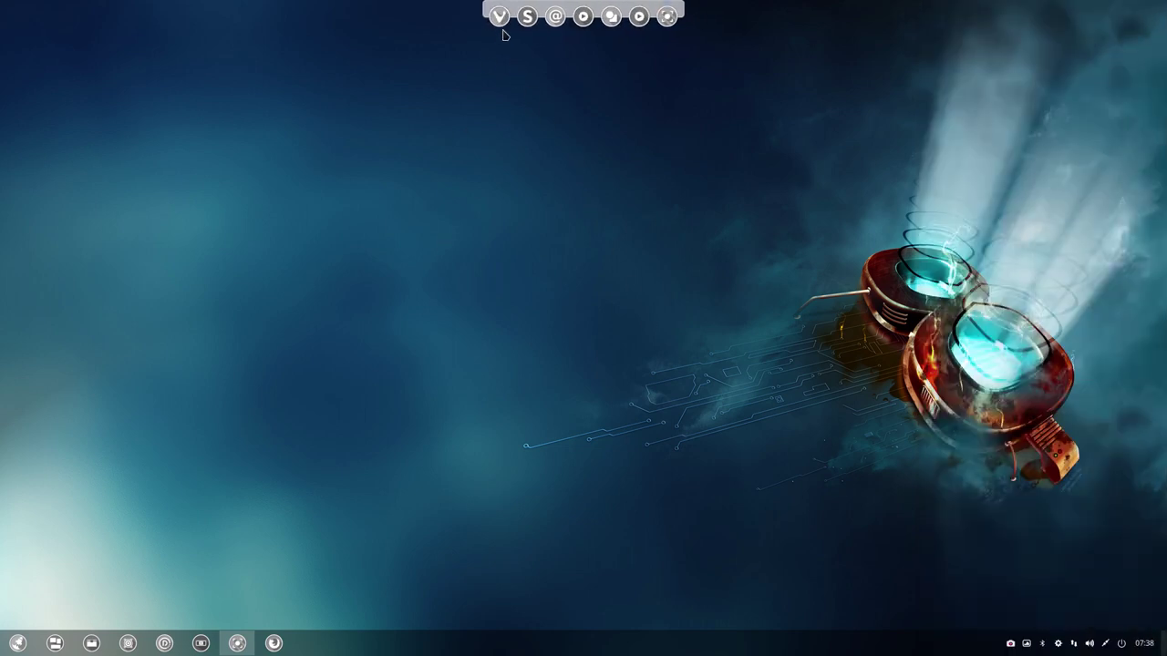
# - Change the Plank dock theme from Madterky to LightPanel in Preferences, then close Preferences
pyautogui.rightClick(541, 7)
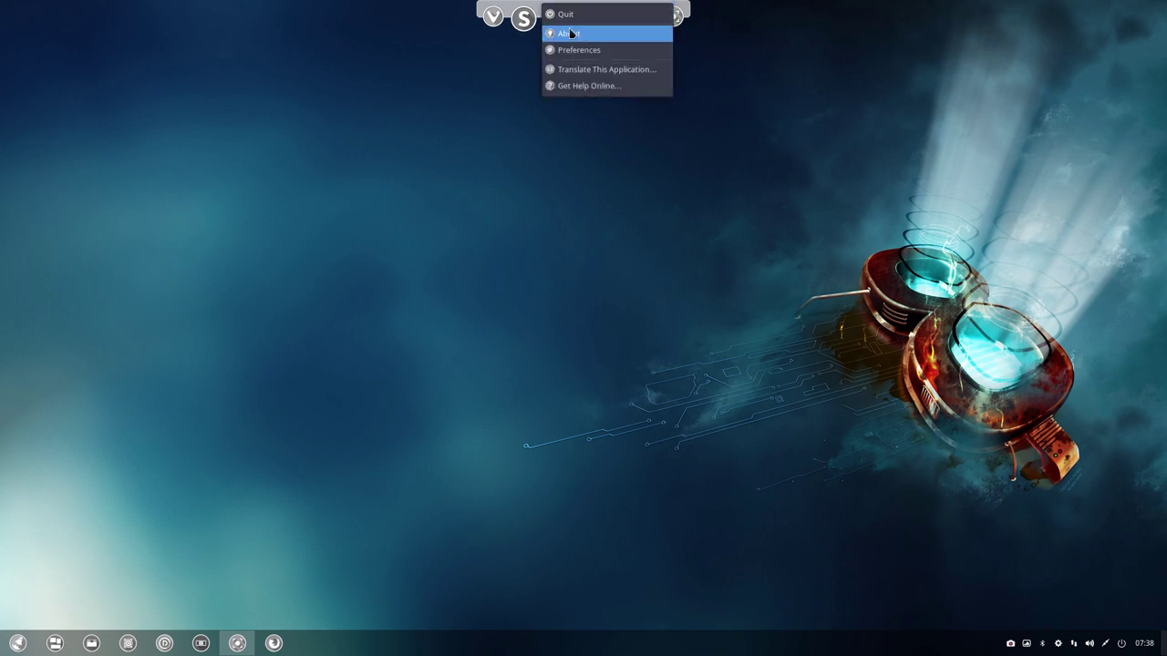
pyautogui.click(590, 52)
pyautogui.click(566, 269)
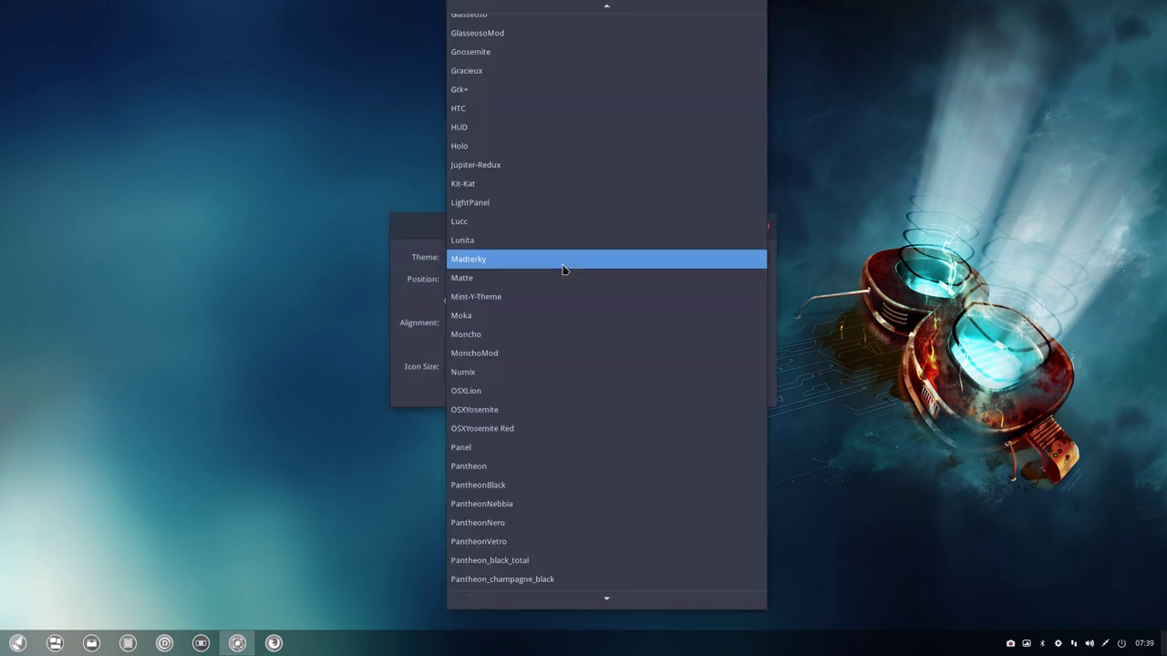
pyautogui.click(562, 264)
pyautogui.scroll(3, 563, 264)
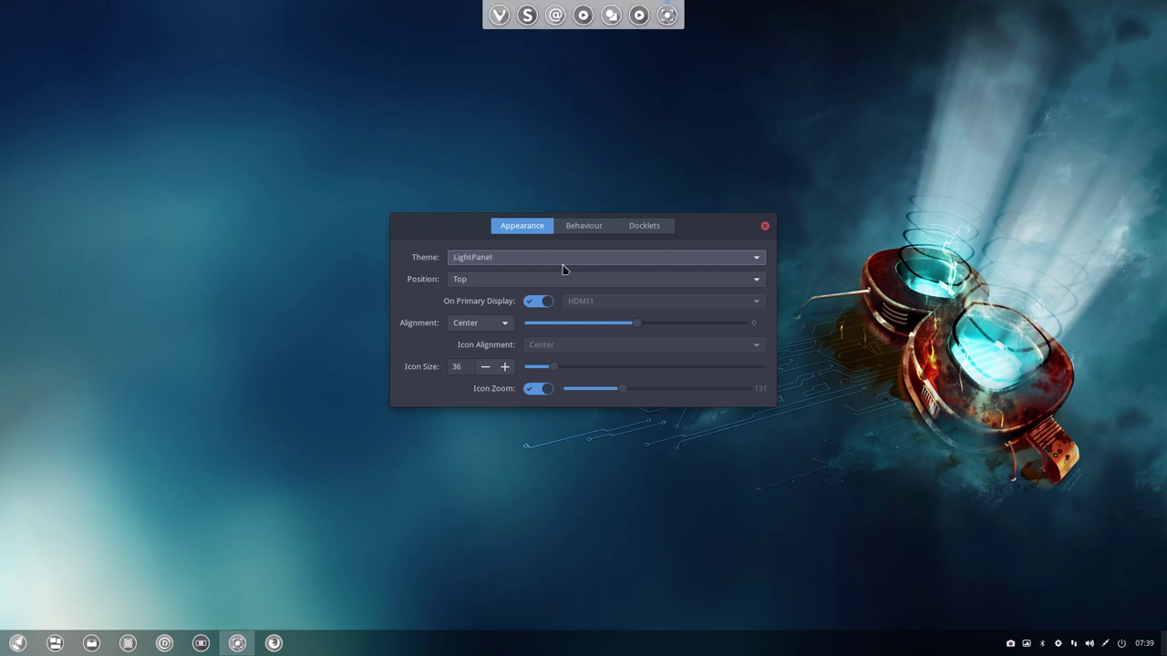
pyautogui.click(765, 226)
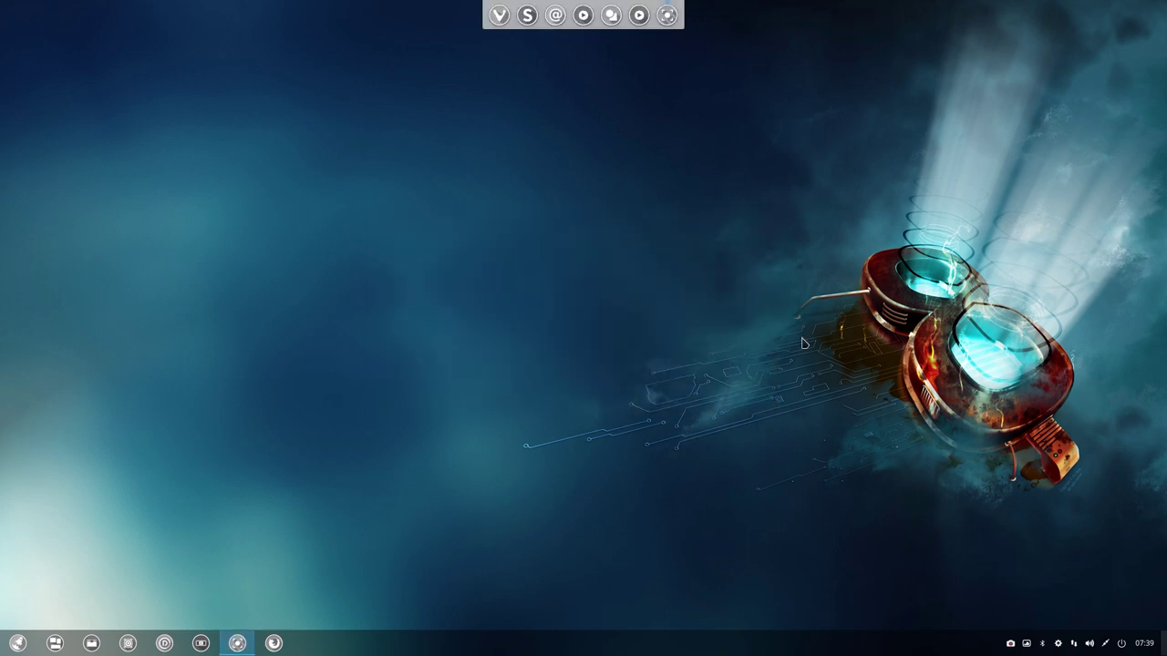